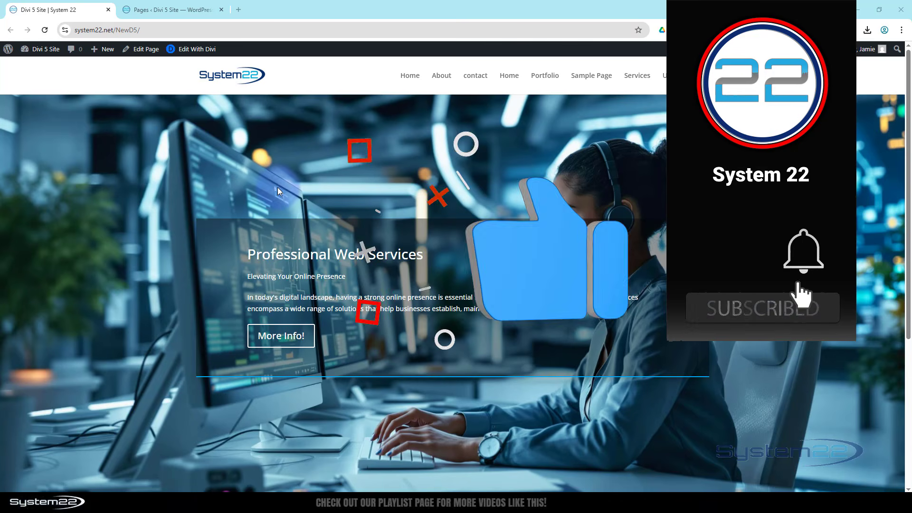
# Step: From the admin tab, go to Appearance > Menus
pyautogui.scroll(-5, 148, 170)
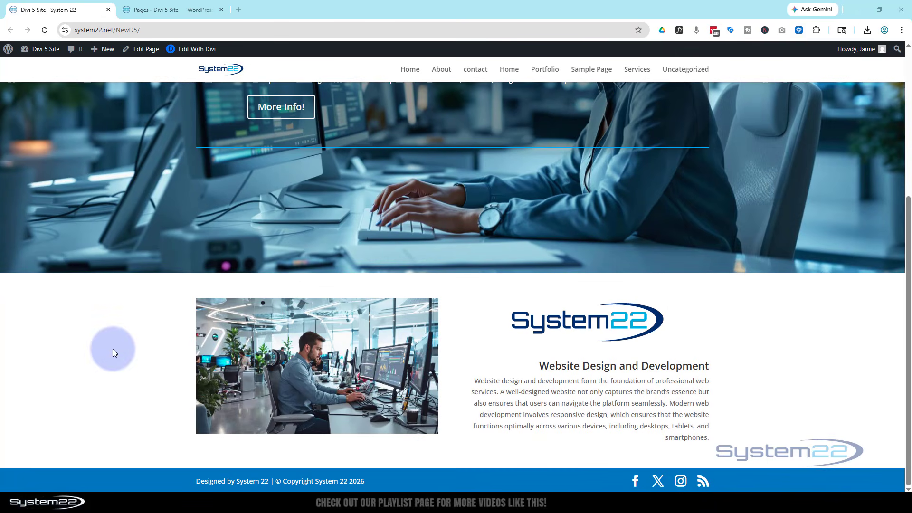
pyautogui.scroll(5, 112, 350)
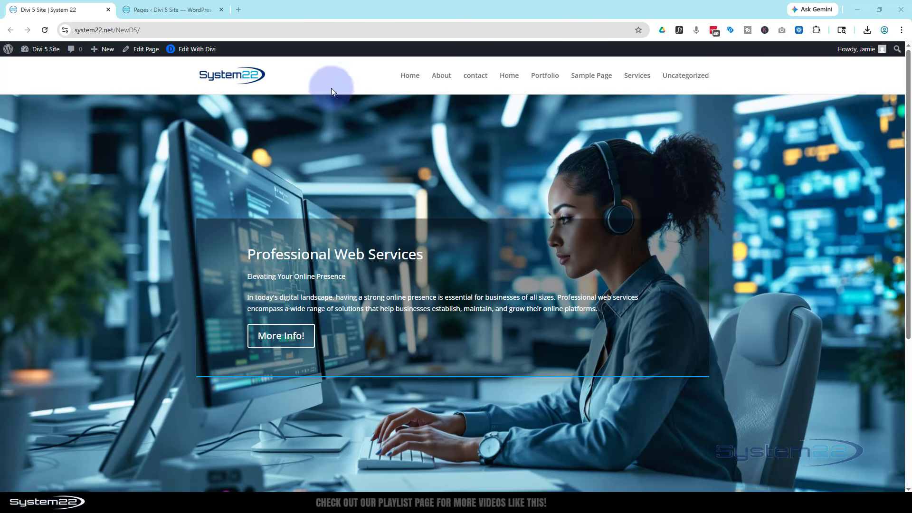
pyautogui.scroll(-2, 321, 115)
pyautogui.scroll(-2, 321, 115)
pyautogui.scroll(4, 320, 113)
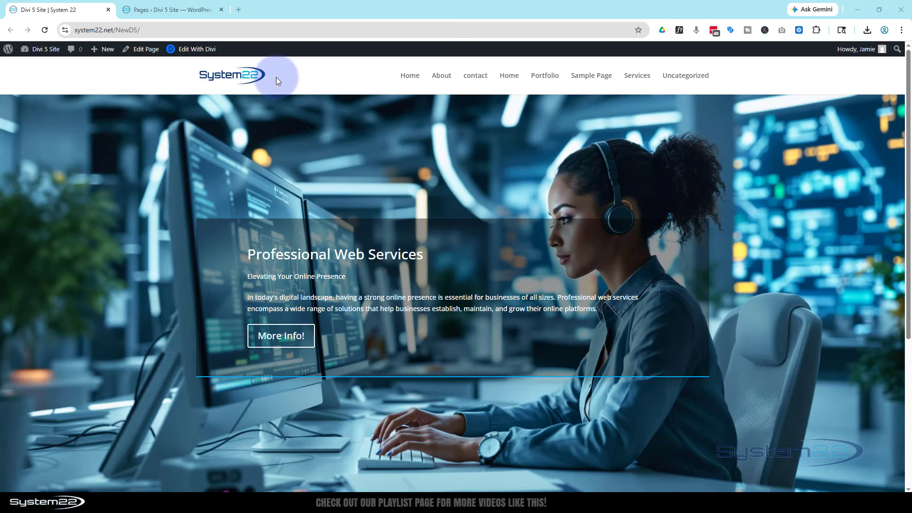
pyautogui.click(176, 9)
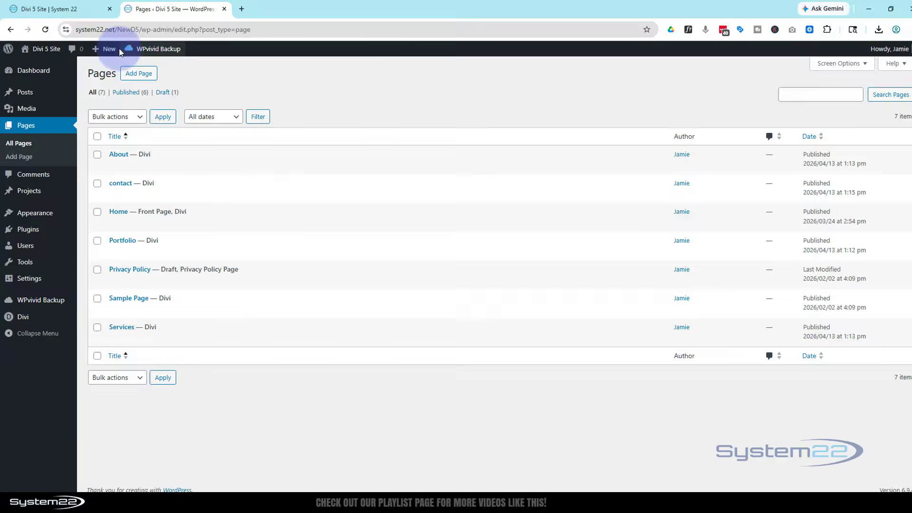
pyautogui.moveTo(27, 72)
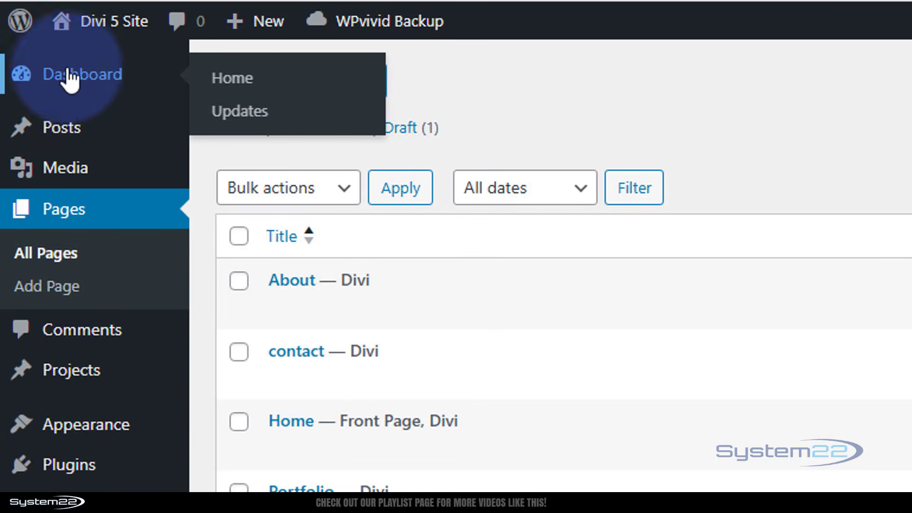
pyautogui.moveTo(95, 433)
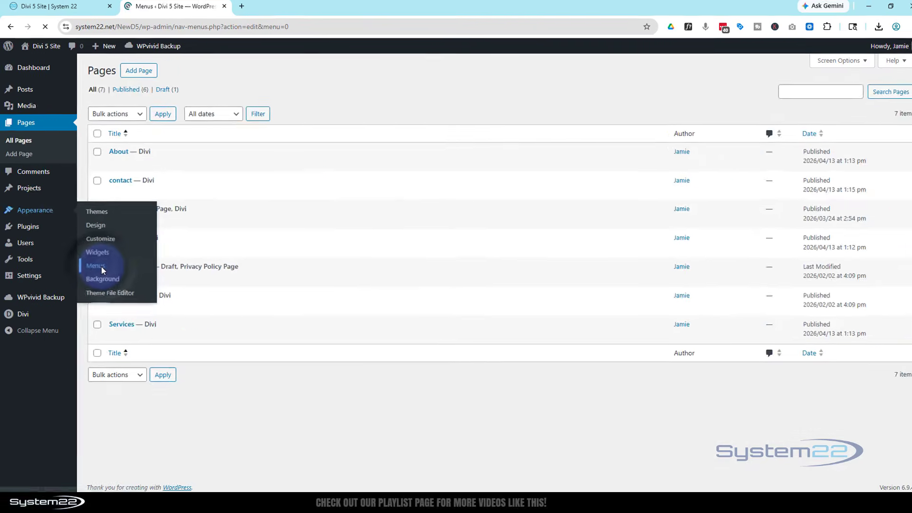
pyautogui.click(250, 259)
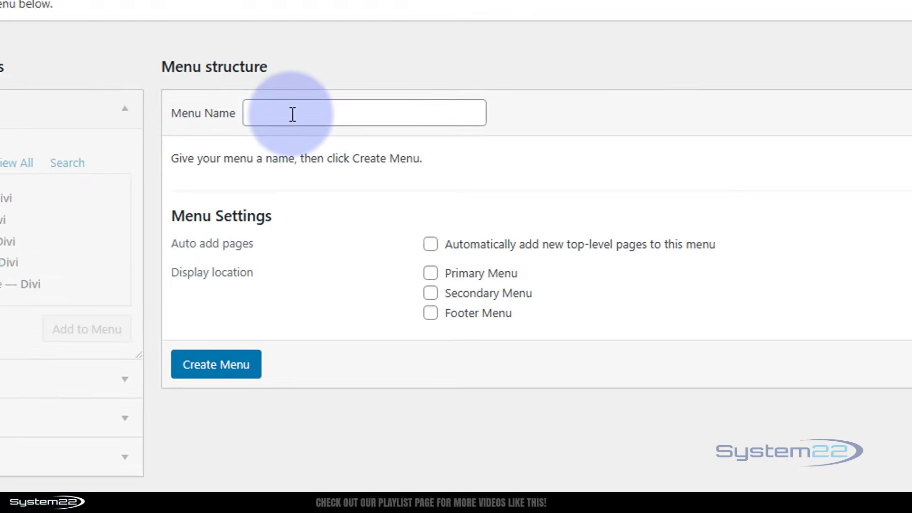
# Step: Name the new menu 'main', tick the Primary Menu location, and view the front page
pyautogui.click(299, 181)
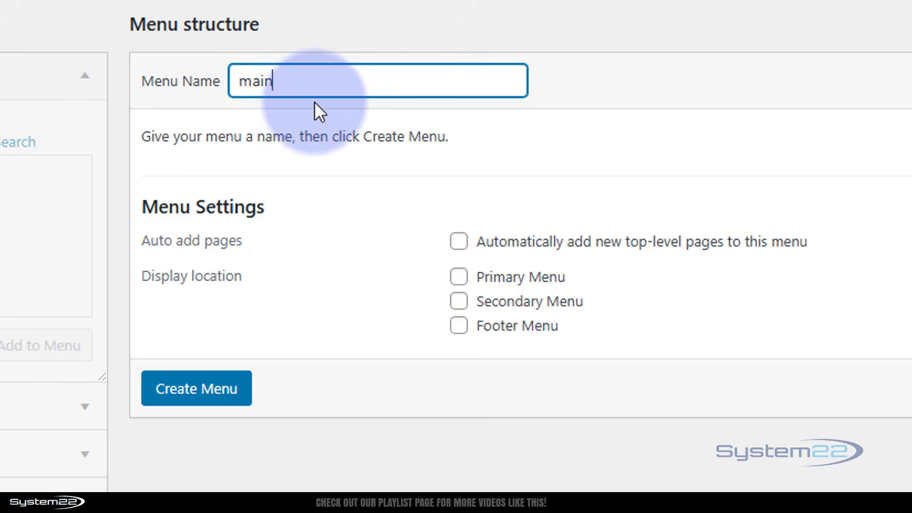
pyautogui.click(460, 278)
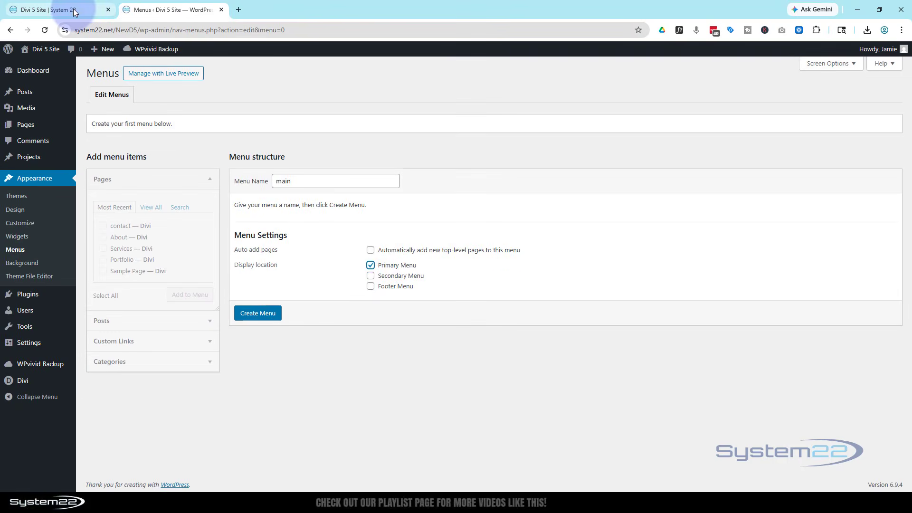
pyautogui.click(74, 8)
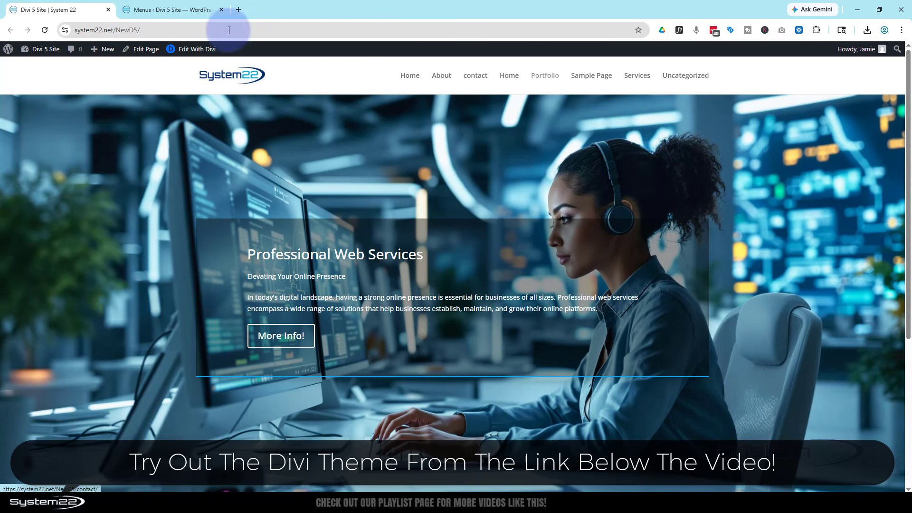
# Step: Flip between the live front page and the pending 'main' menu, ending in Menus
pyautogui.click(170, 10)
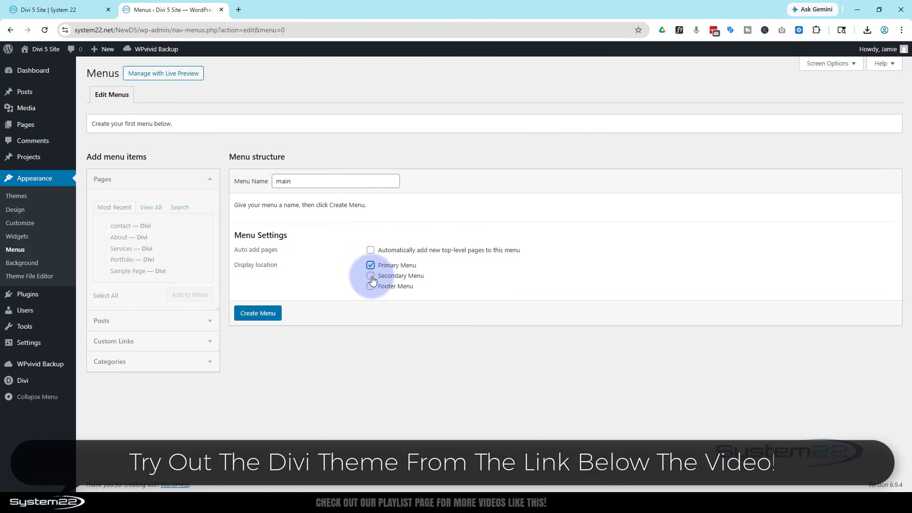
pyautogui.click(85, 9)
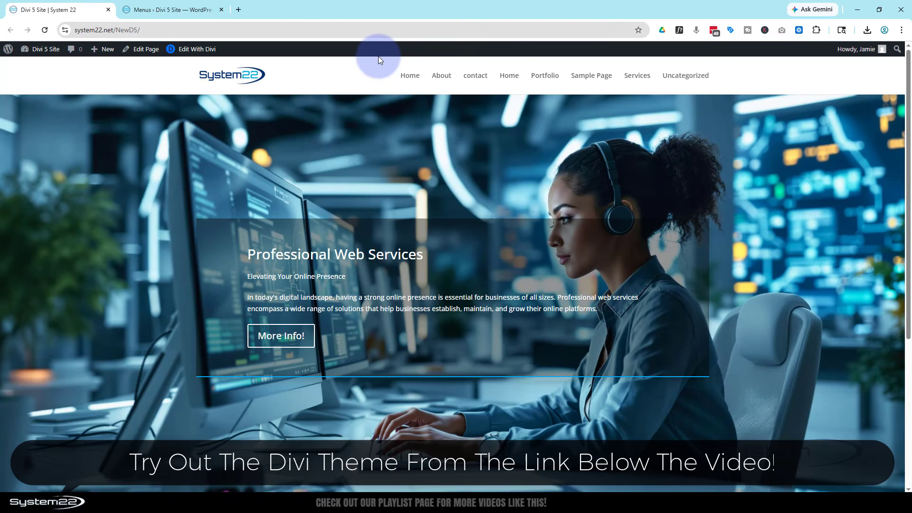
pyautogui.click(149, 10)
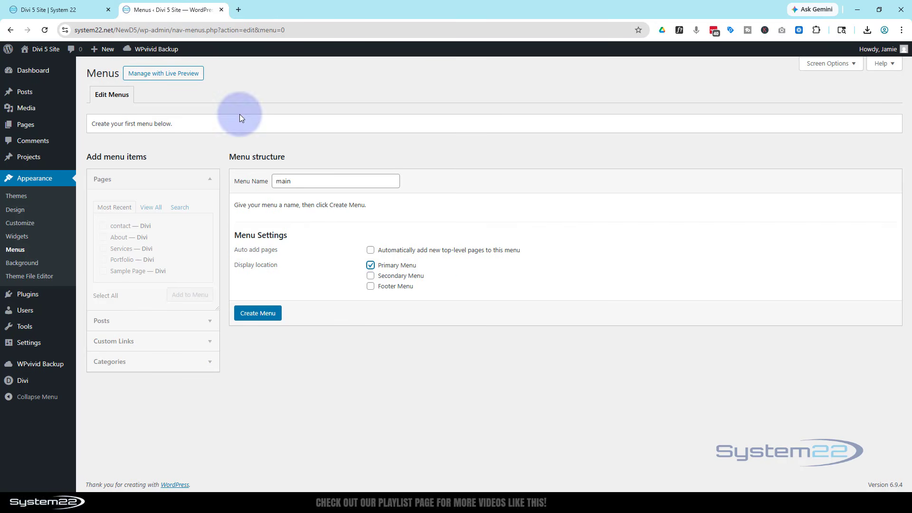
pyautogui.click(63, 11)
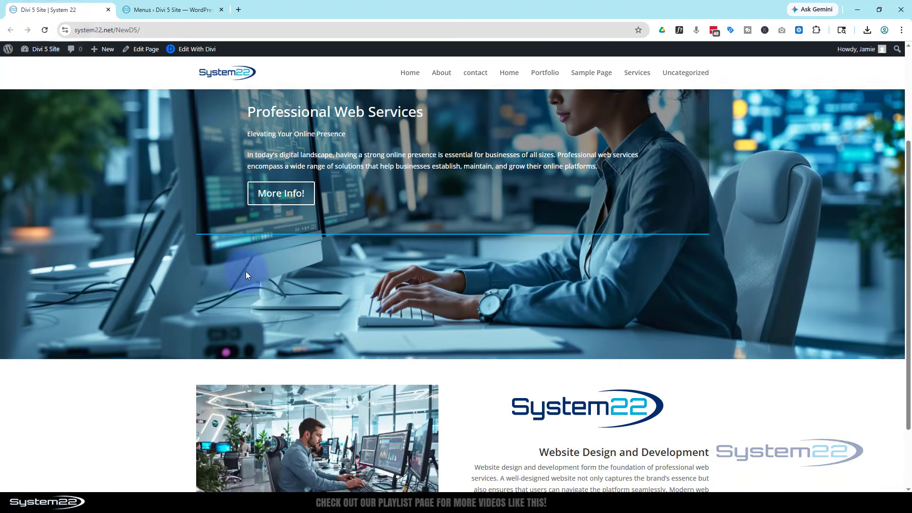
pyautogui.scroll(-3, 246, 275)
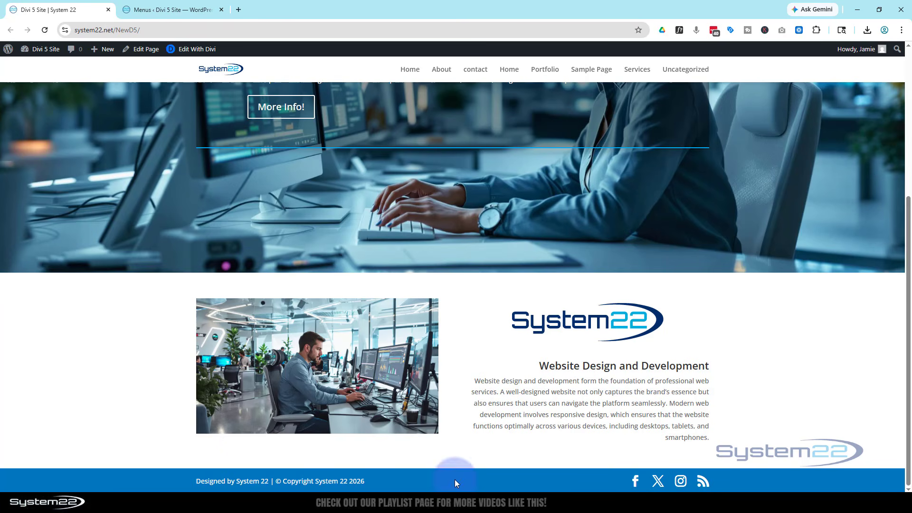
pyautogui.scroll(5, 334, 299)
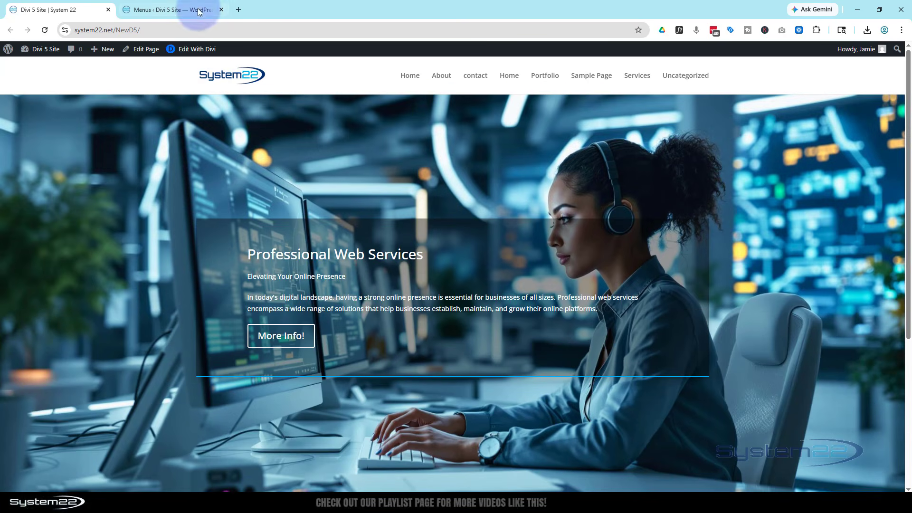
pyautogui.click(197, 11)
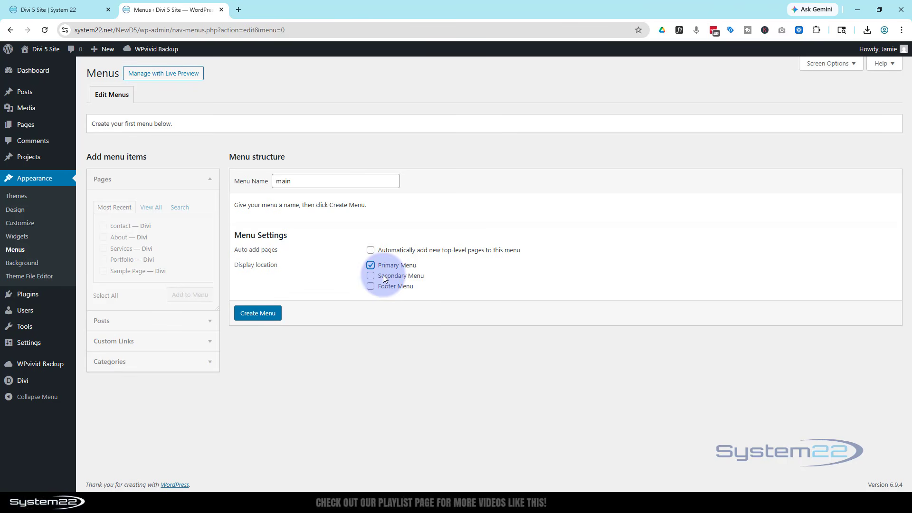
# Step: Create the 'main' menu and browse the Posts, Custom Links, Categories and Pages panels
pyautogui.click(258, 313)
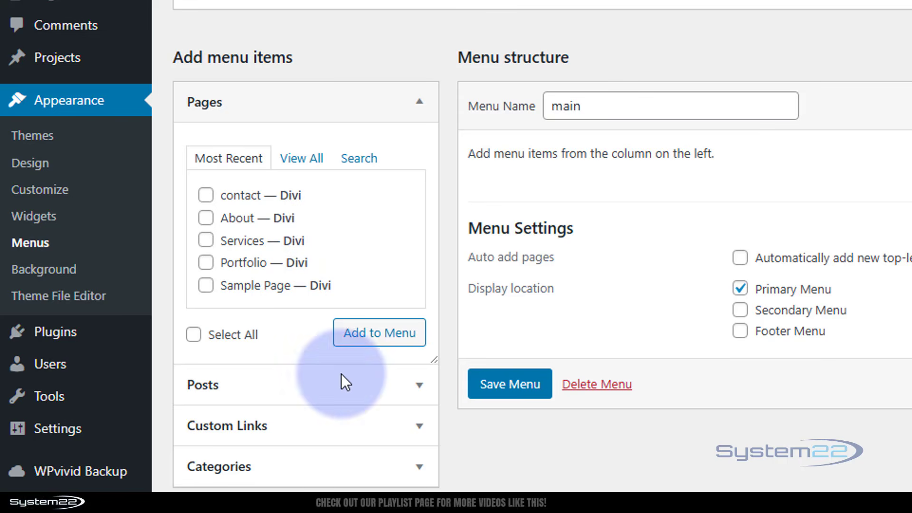
pyautogui.click(419, 387)
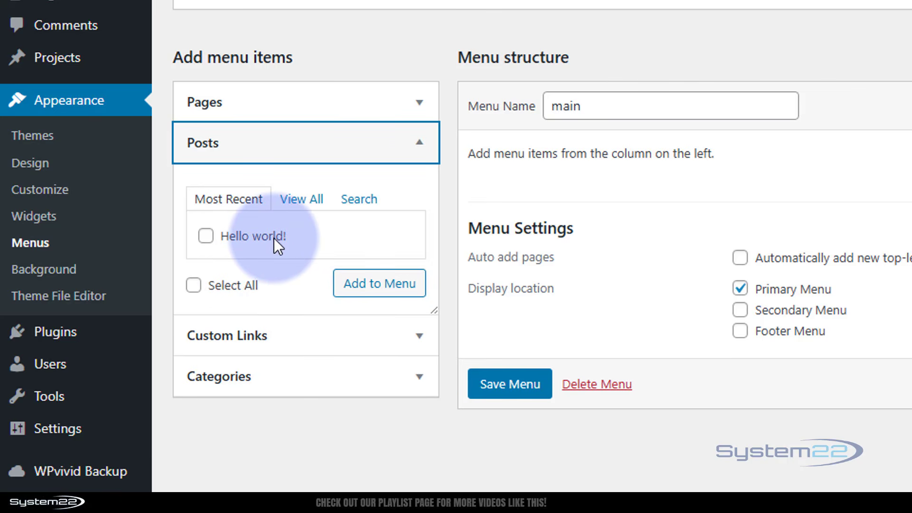
pyautogui.click(352, 350)
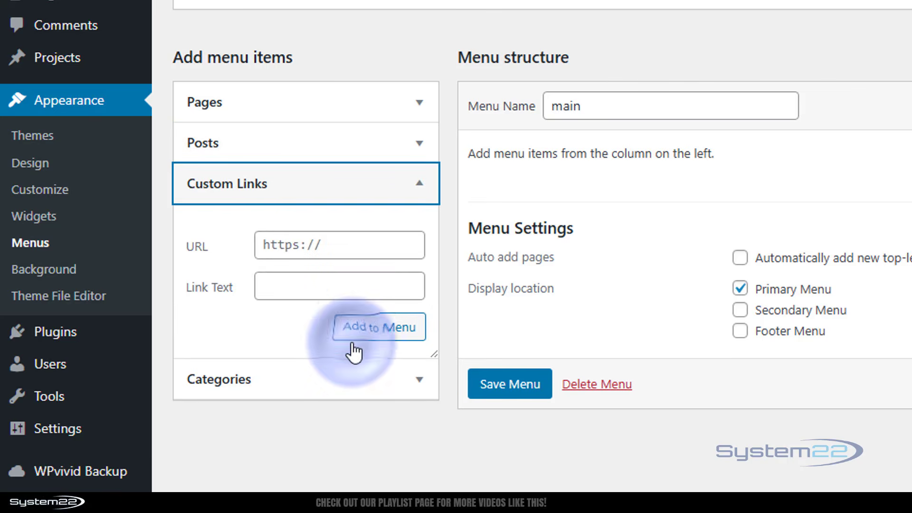
pyautogui.click(294, 246)
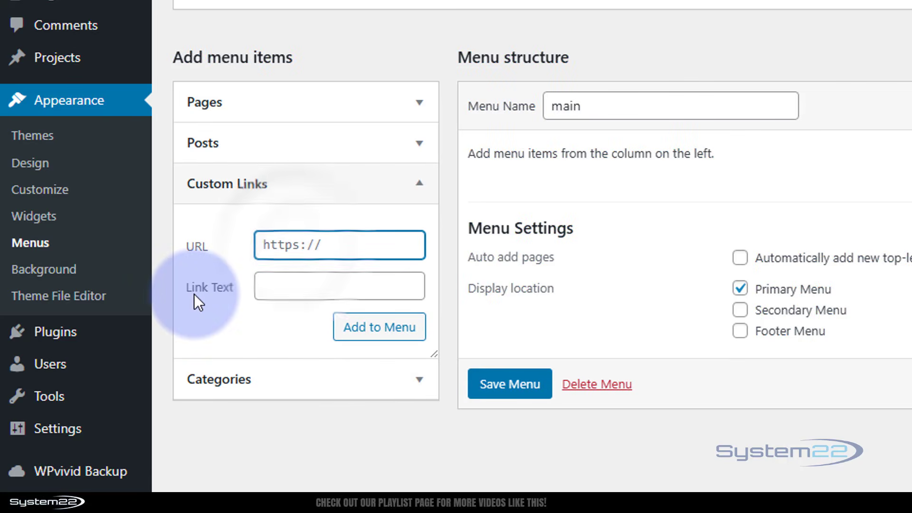
pyautogui.click(287, 287)
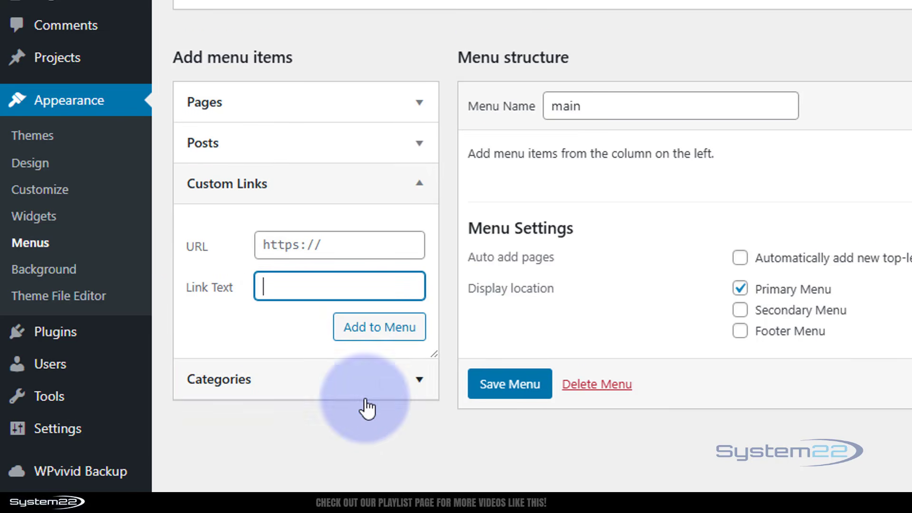
pyautogui.click(385, 385)
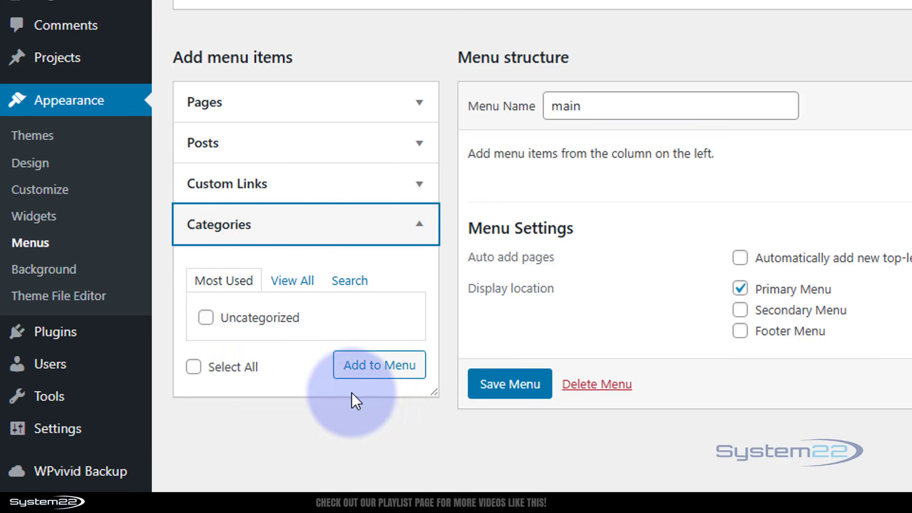
pyautogui.click(417, 109)
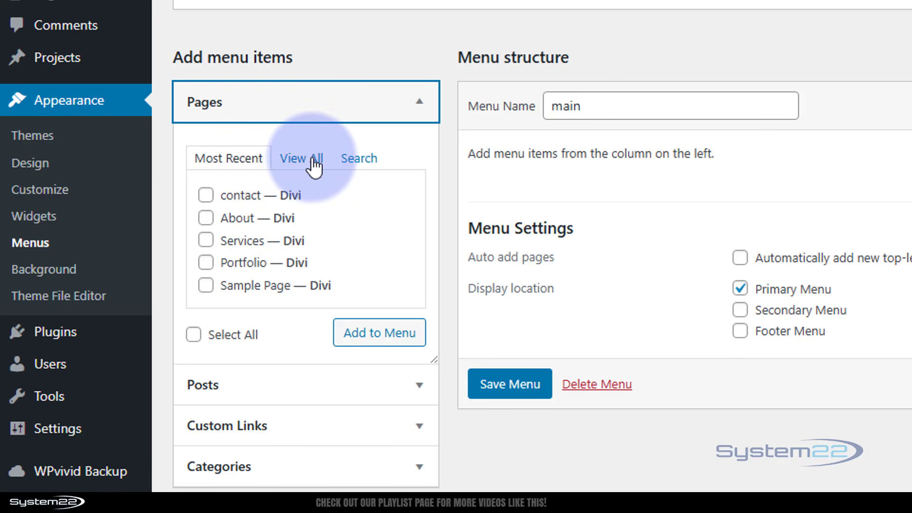
# Step: Tick contact, About, Services and Portfolio under Pages and add them to main
pyautogui.click(356, 162)
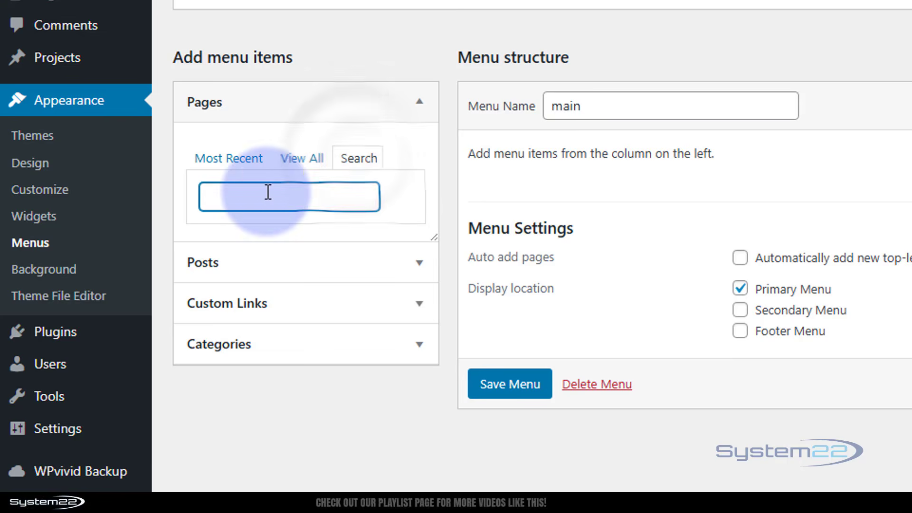
pyautogui.click(230, 162)
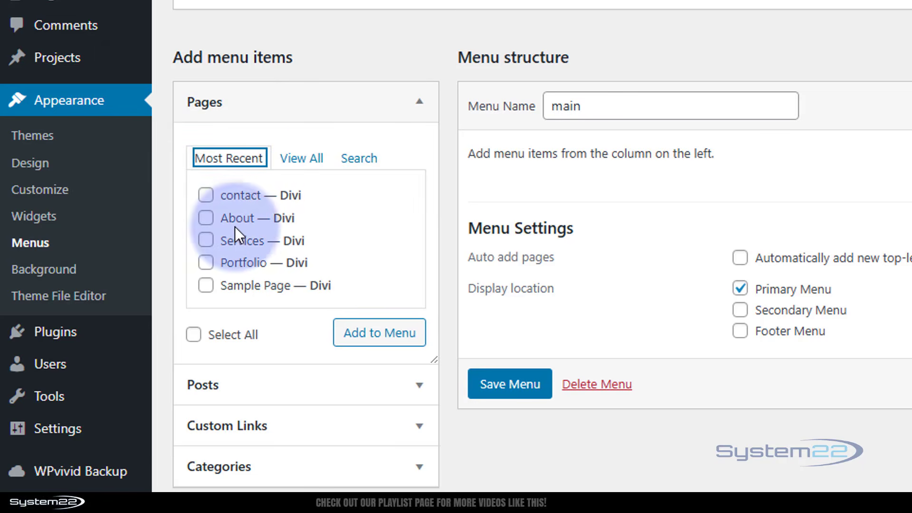
pyautogui.click(205, 195)
pyautogui.click(206, 218)
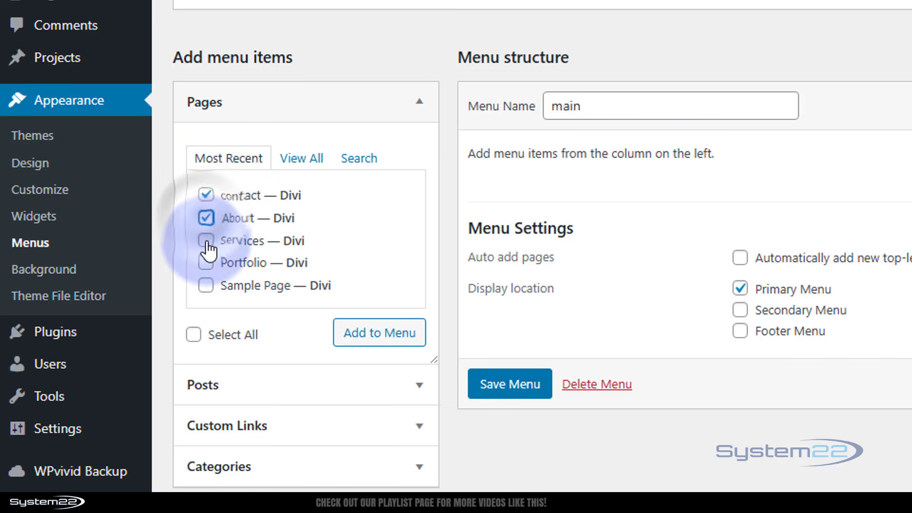
pyautogui.click(206, 240)
pyautogui.click(205, 263)
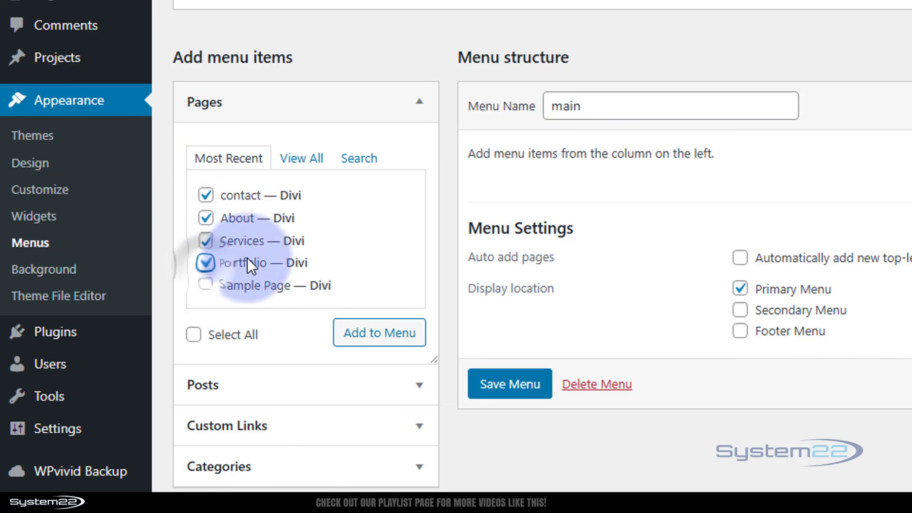
pyautogui.click(368, 348)
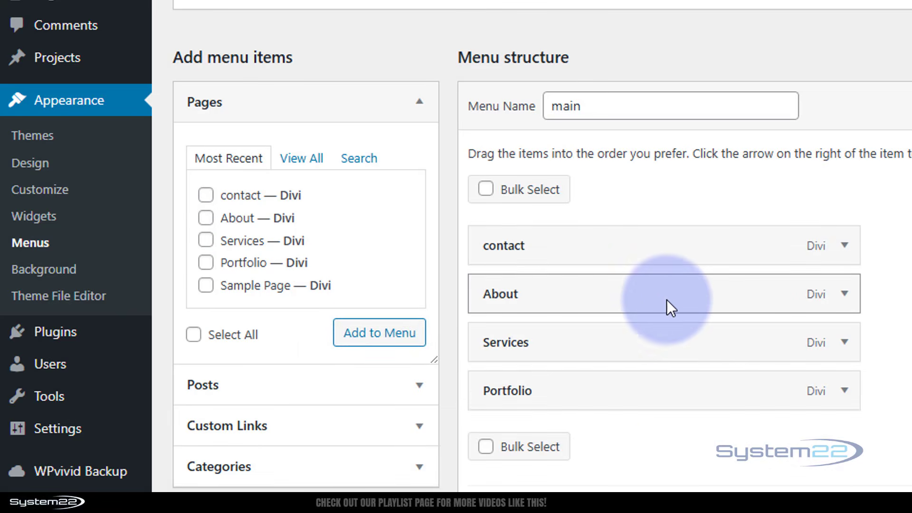
# Step: Drag the items into About, Services, Portfolio, contact order, keeping contact top-level
pyautogui.moveTo(667, 300); pyautogui.dragTo(669, 238)
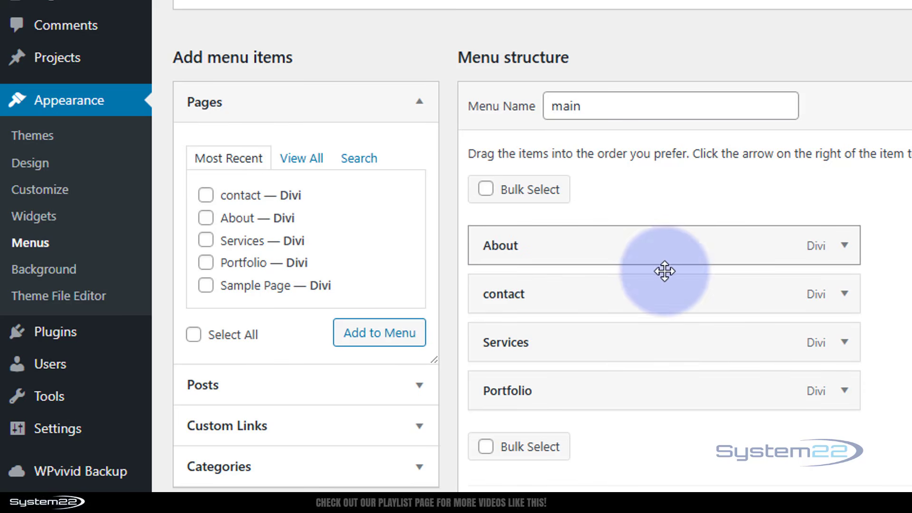
pyautogui.moveTo(656, 344); pyautogui.dragTo(662, 307)
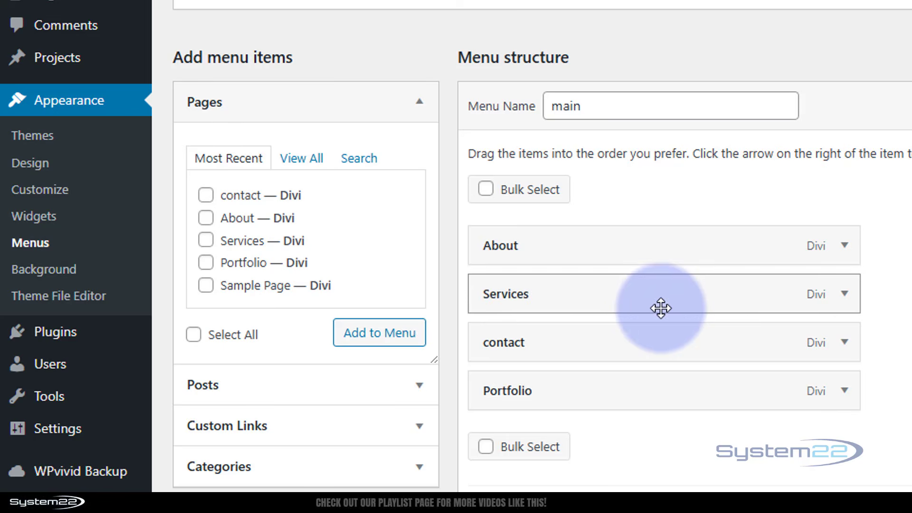
pyautogui.moveTo(655, 389); pyautogui.dragTo(655, 340)
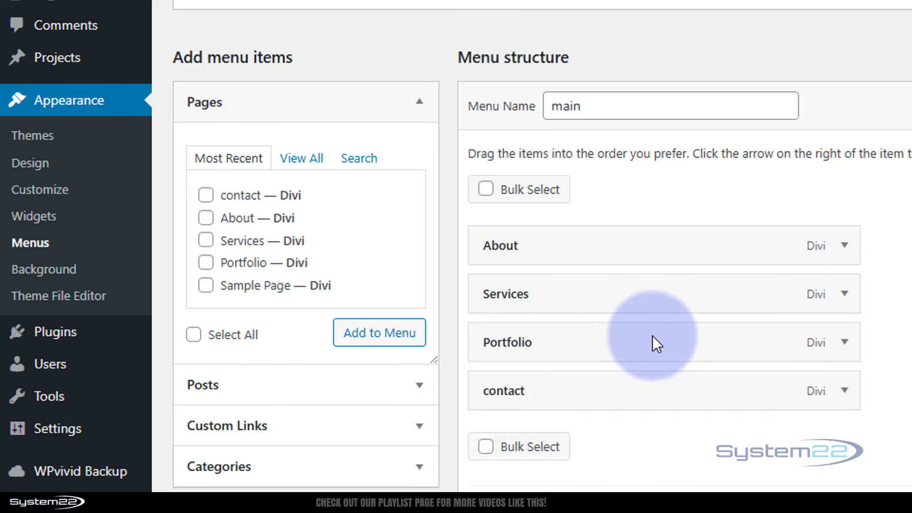
pyautogui.moveTo(625, 385); pyautogui.dragTo(664, 393)
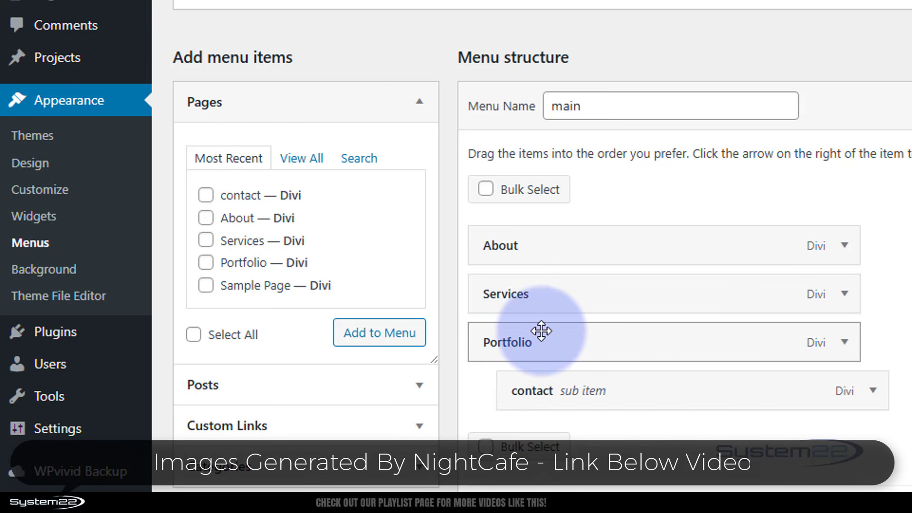
pyautogui.moveTo(677, 393); pyautogui.dragTo(660, 398)
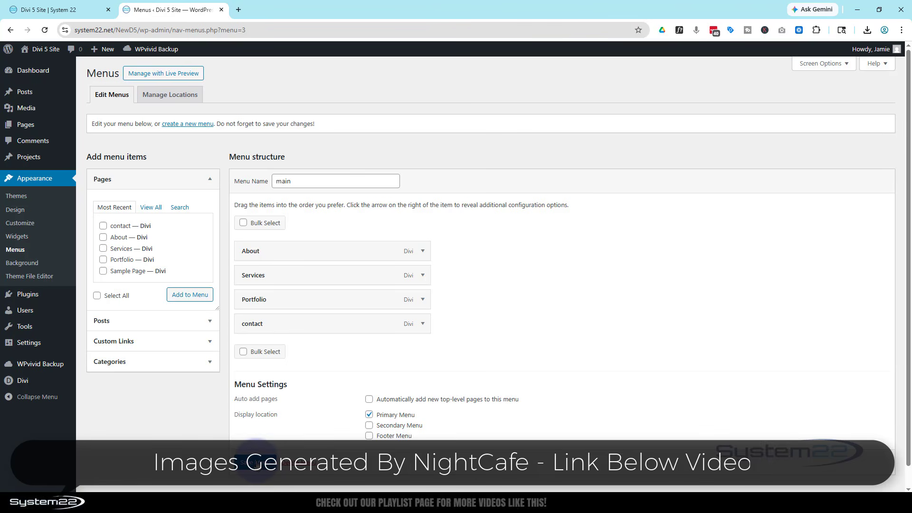
# Step: Save the reordered main menu, re-saving it once, and switch to the homepage
pyautogui.click(255, 462)
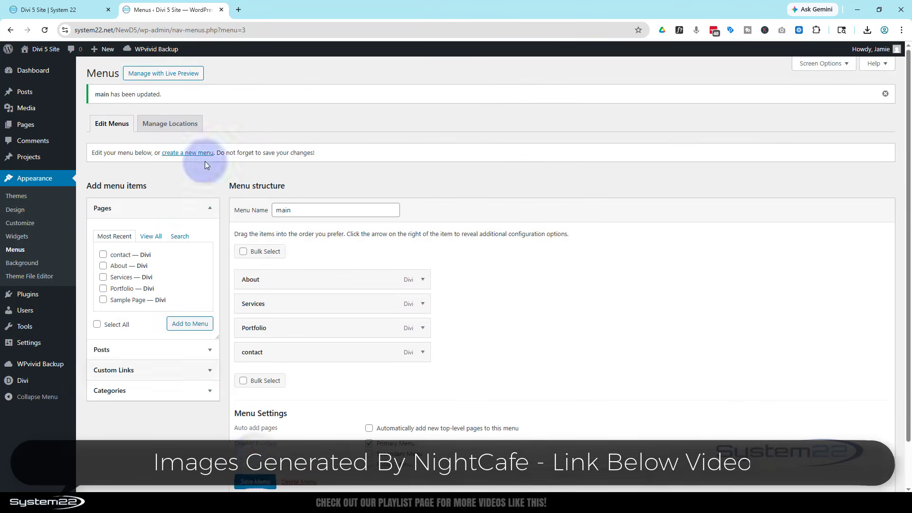
pyautogui.click(81, 9)
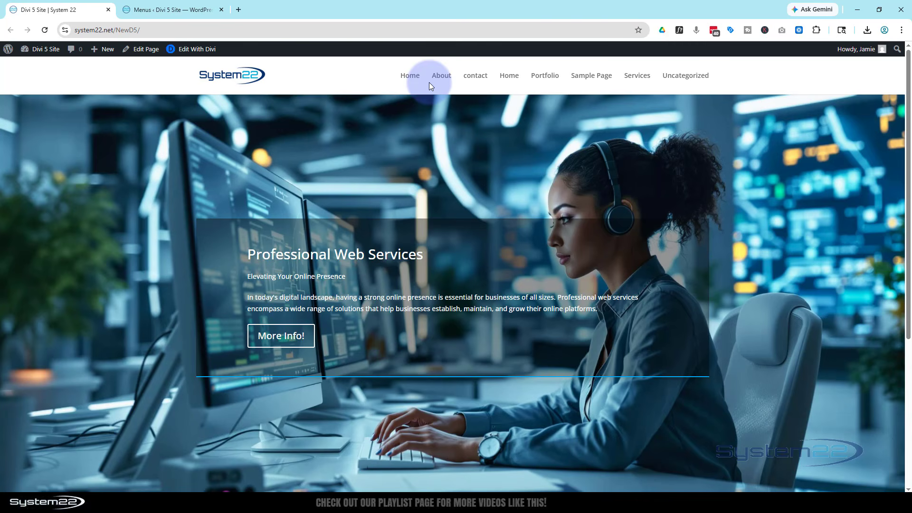
pyautogui.click(157, 10)
pyautogui.scroll(-1, 250, 481)
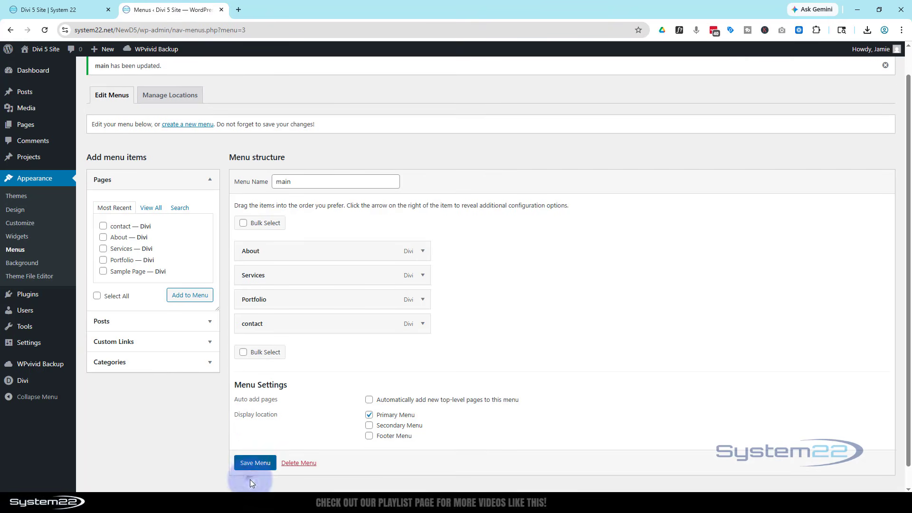
pyautogui.click(252, 463)
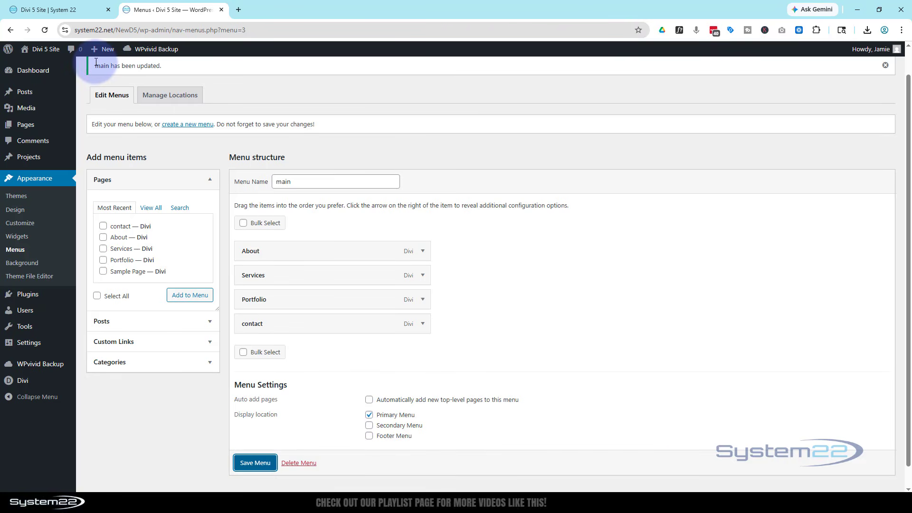
pyautogui.click(62, 12)
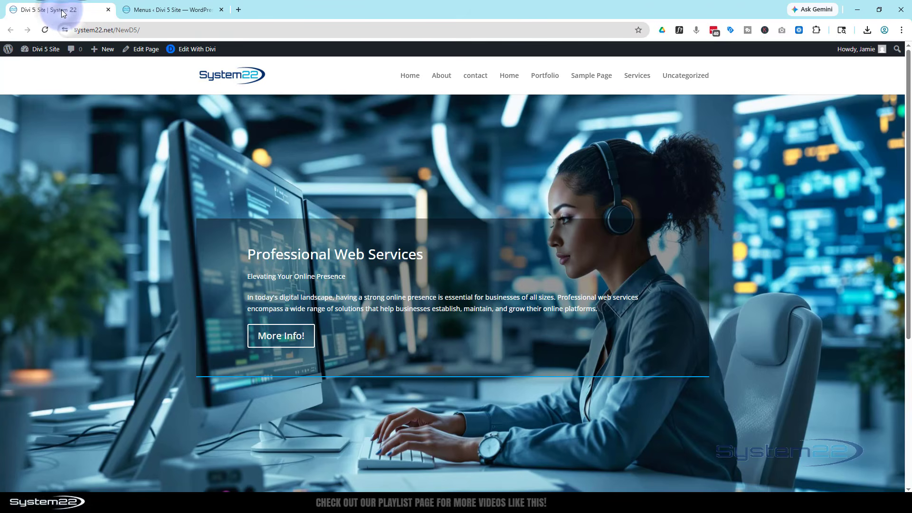
# Step: Reload the homepage to see About, Services, Portfolio, contact, then go back to Menus
pyautogui.click(45, 31)
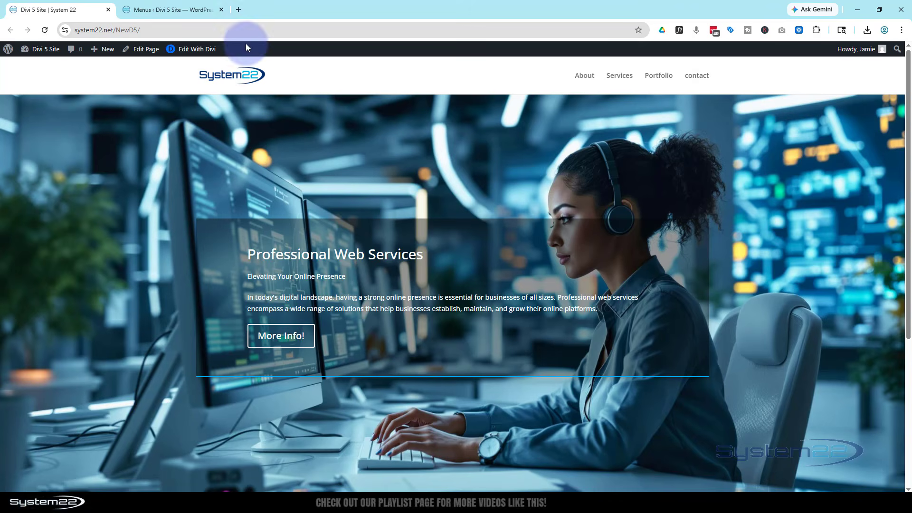
pyautogui.click(162, 10)
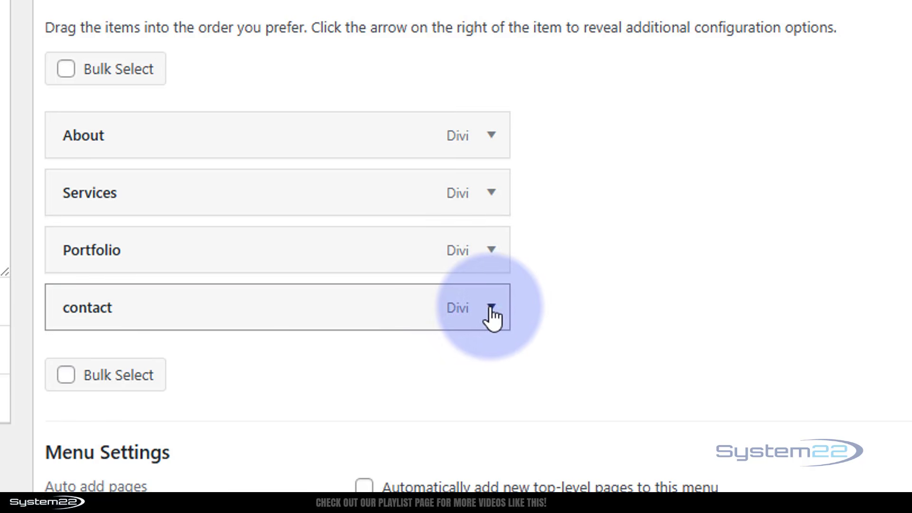
# Step: Retype the contact item's first letter as 'C' and save the main menu
pyautogui.click(492, 309)
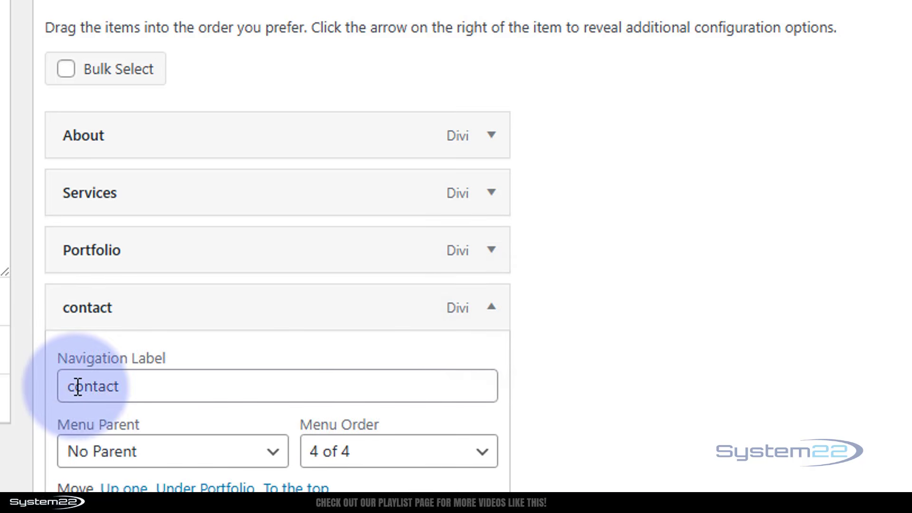
pyautogui.moveTo(74, 386); pyautogui.dragTo(54, 386)
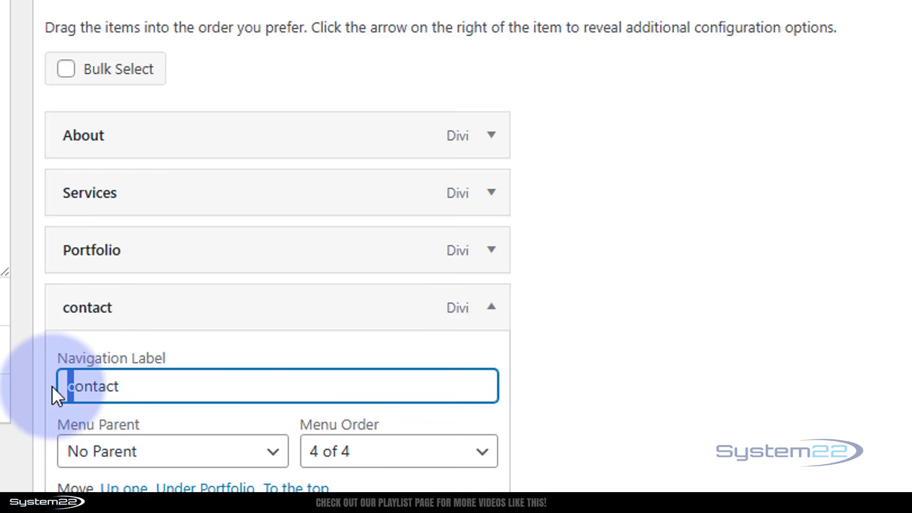
pyautogui.write('C')
pyautogui.click(283, 346)
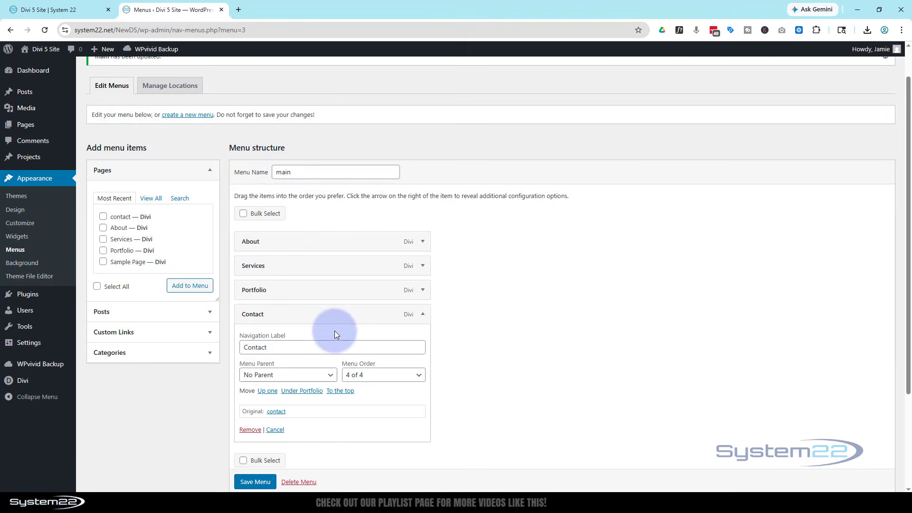
pyautogui.click(257, 483)
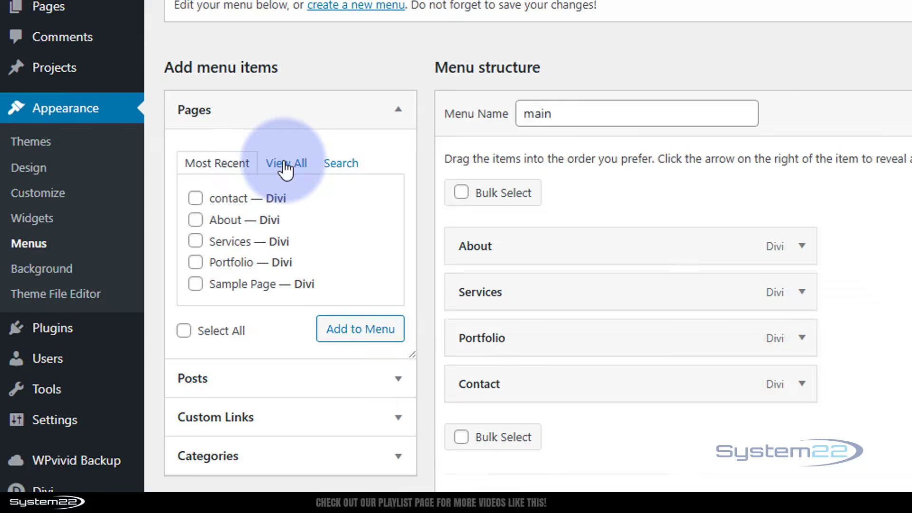
# Step: Add the Home page from View All to the main menu and save it
pyautogui.click(150, 238)
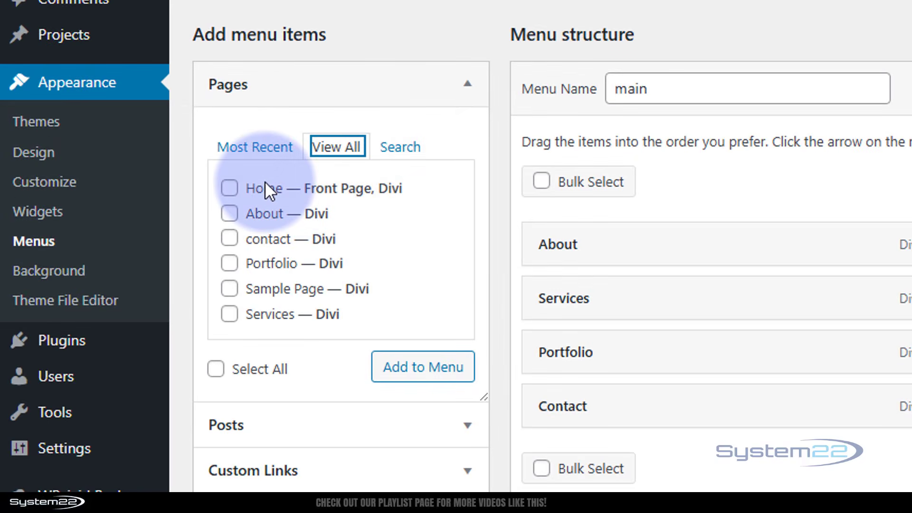
pyautogui.click(231, 189)
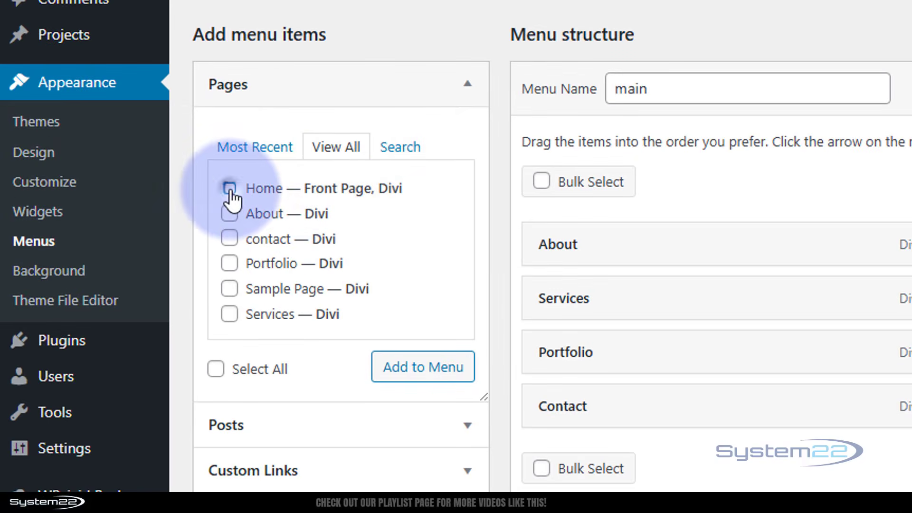
pyautogui.click(431, 379)
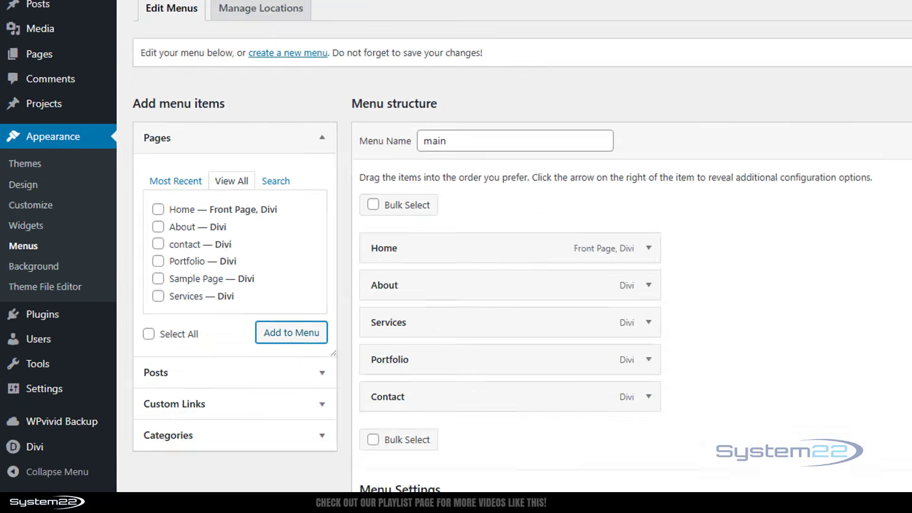
pyautogui.click(255, 458)
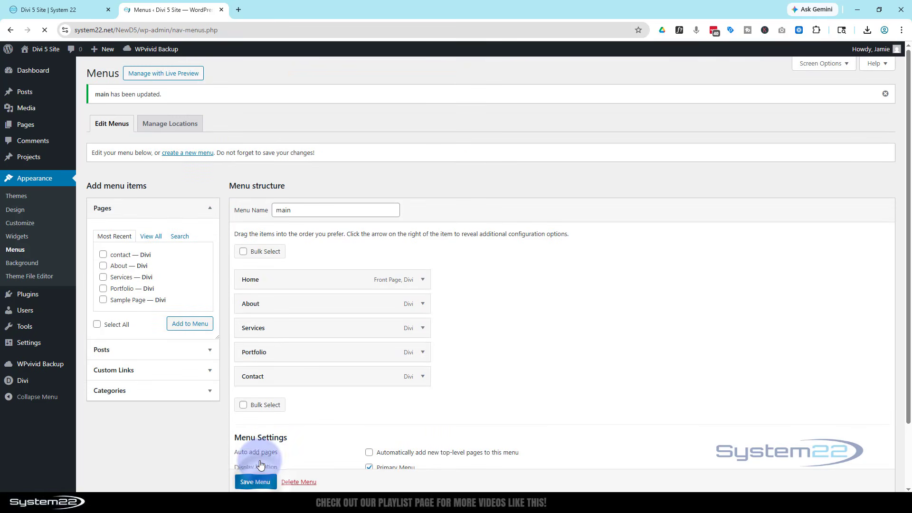
# Step: Reload the homepage and visit About, Services, Portfolio and Contact through the site menu
pyautogui.click(73, 11)
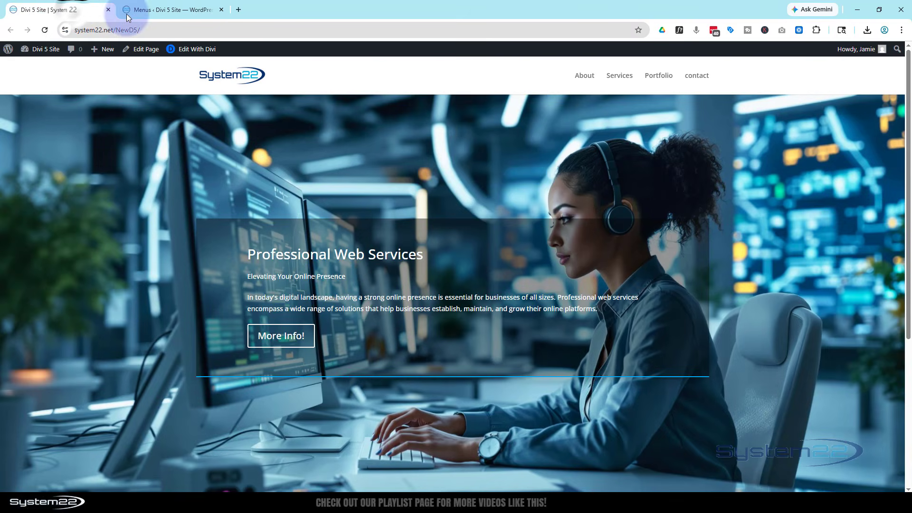
pyautogui.click(44, 30)
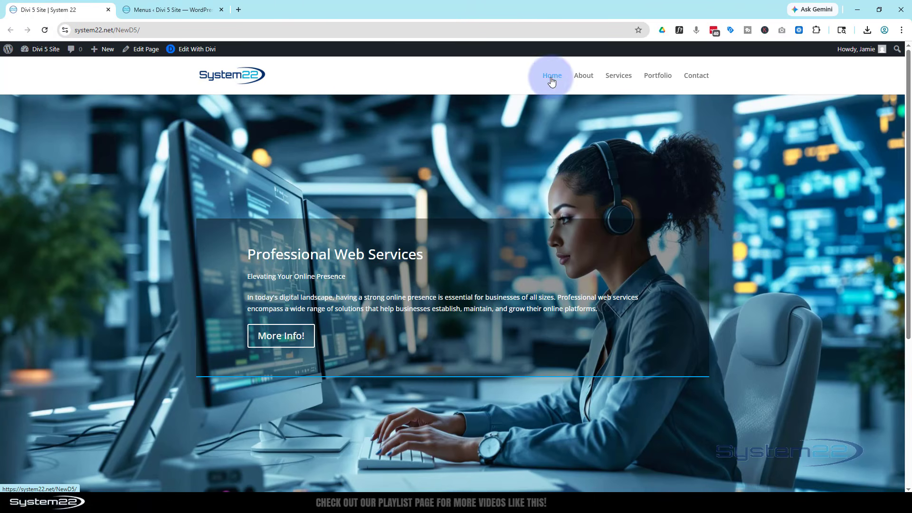
pyautogui.click(585, 77)
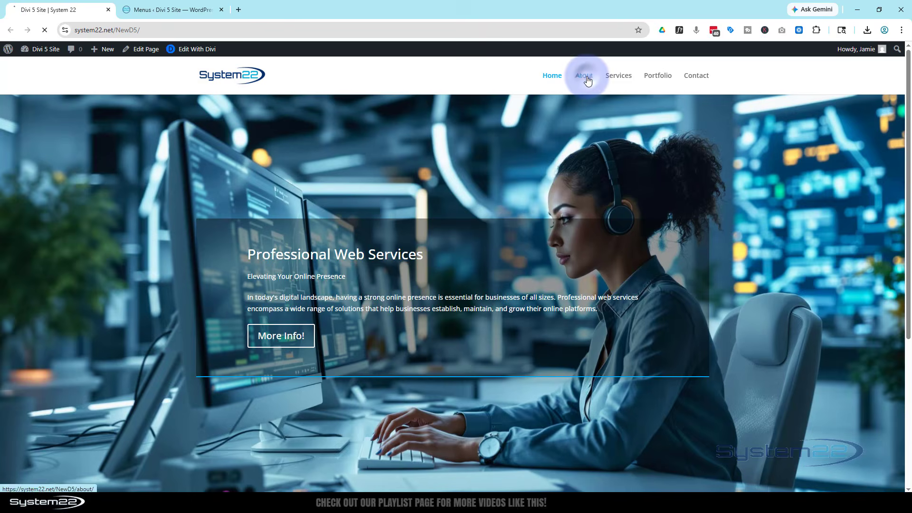
pyautogui.click(619, 77)
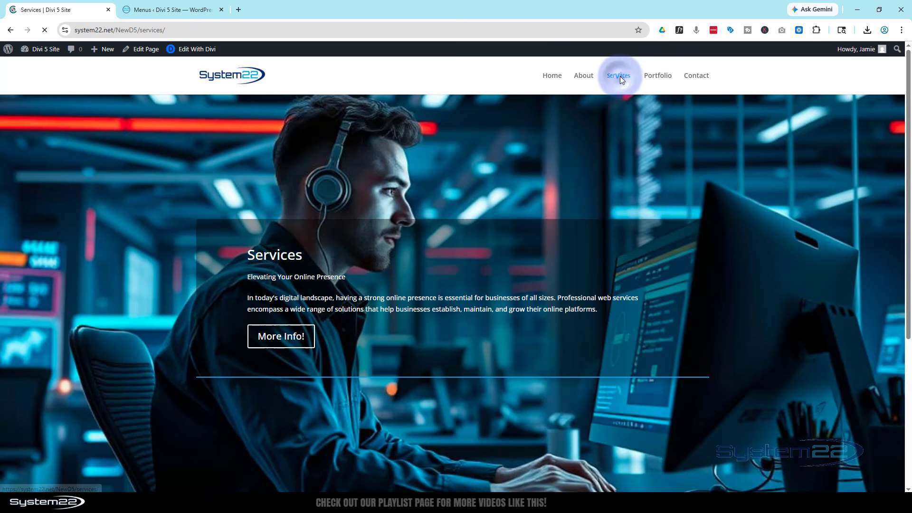
pyautogui.click(658, 77)
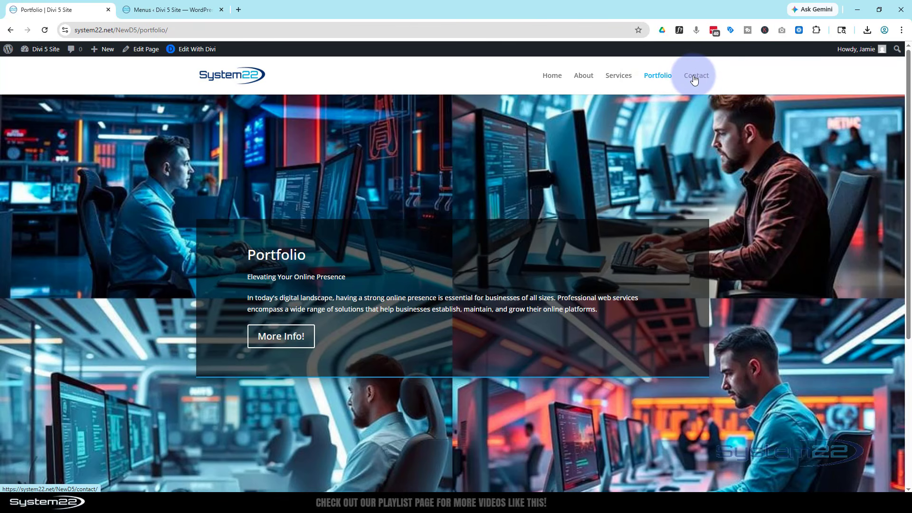
pyautogui.click(694, 79)
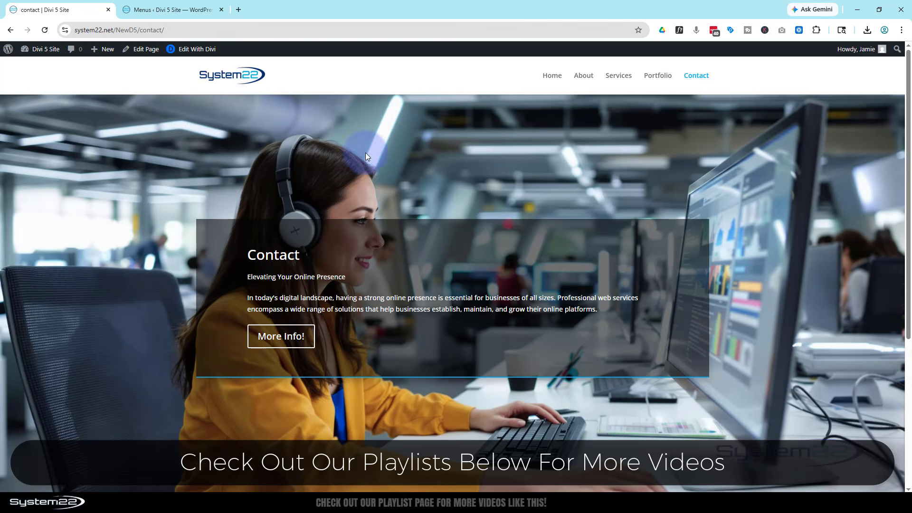
# Step: Scroll through the Contact page and return to the Menus admin tab
pyautogui.scroll(-5, 374, 164)
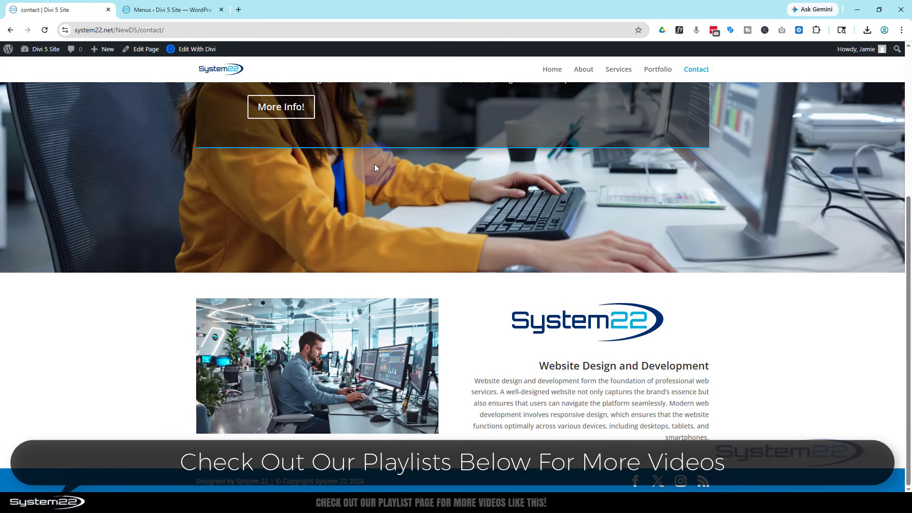
pyautogui.scroll(5, 374, 163)
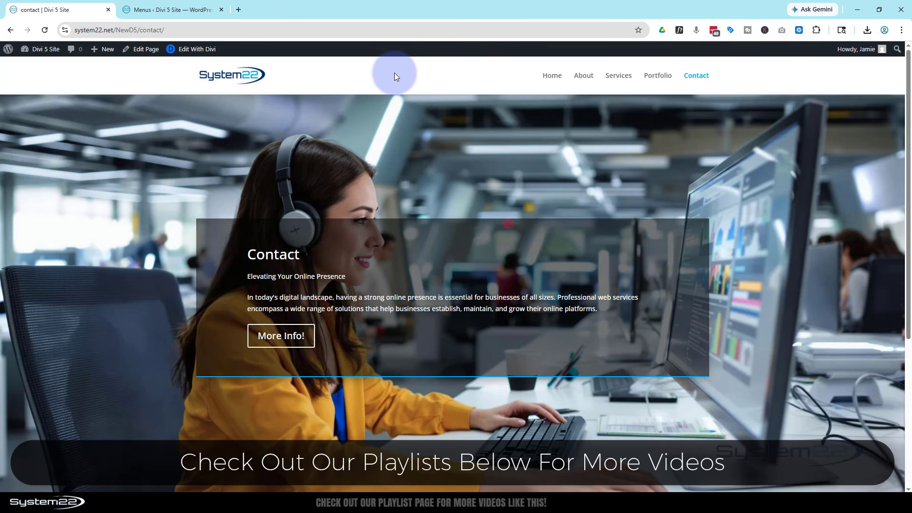
pyautogui.click(177, 10)
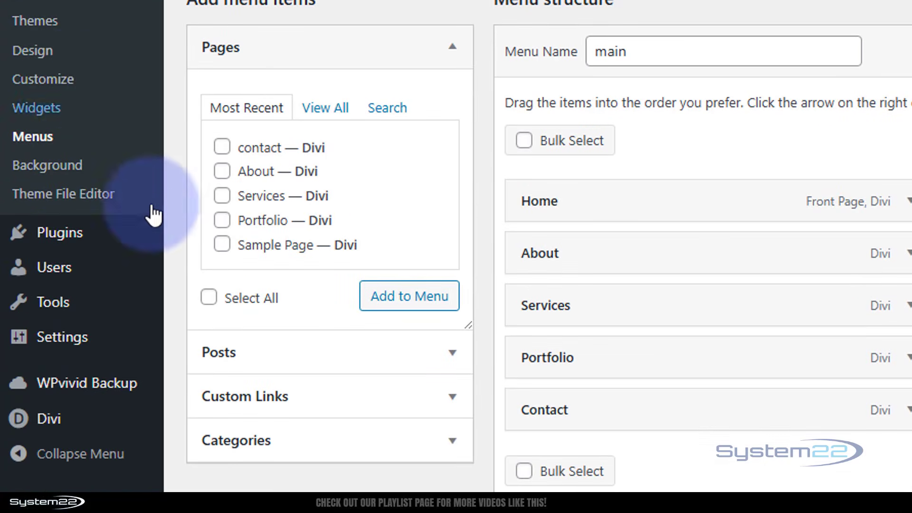
# Step: Open Divi's Theme Customizer at Header & Navigation > Header Format, where Header Style shows Default
pyautogui.moveTo(61, 422)
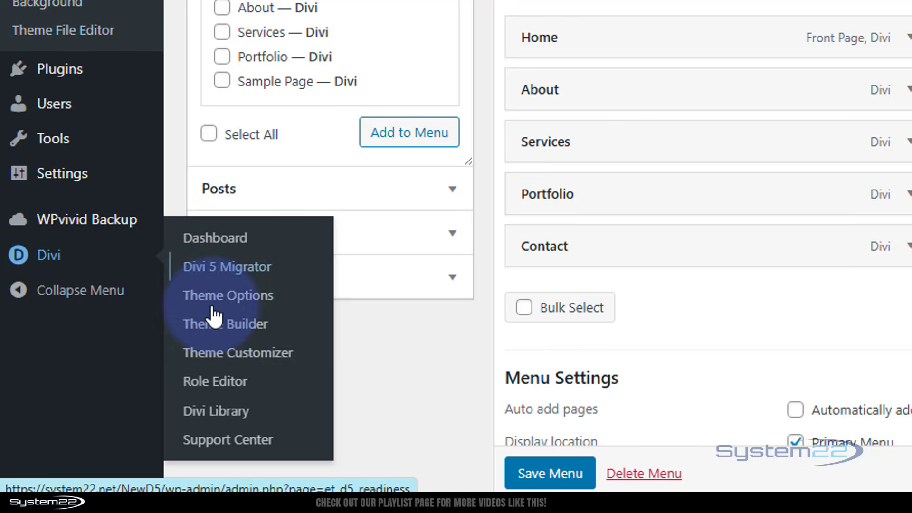
pyautogui.click(233, 355)
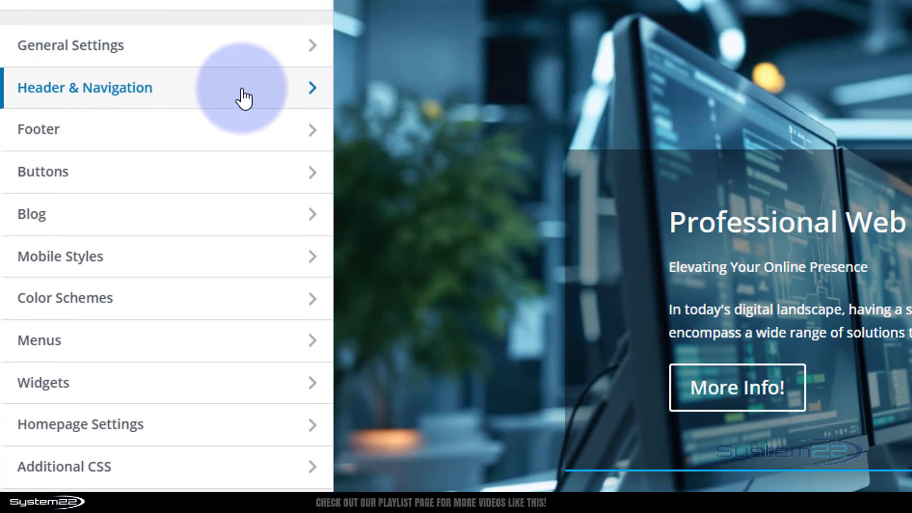
pyautogui.click(243, 99)
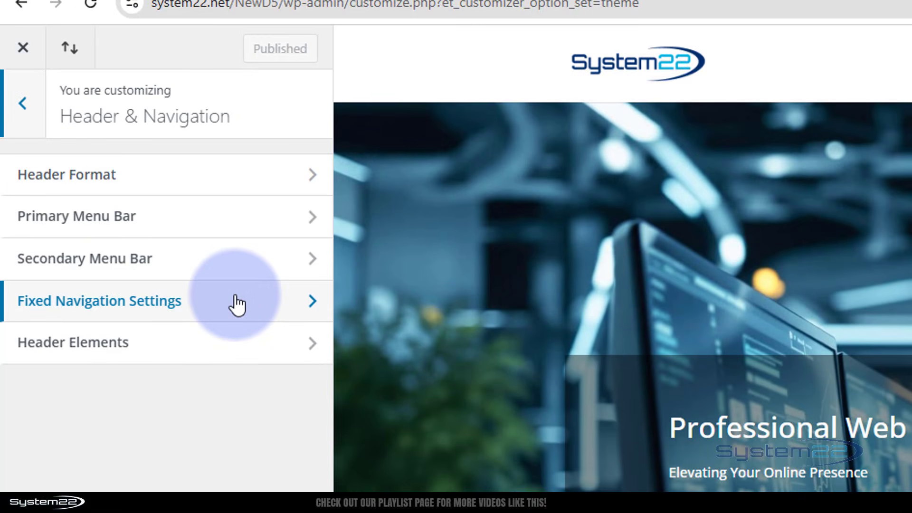
pyautogui.click(234, 175)
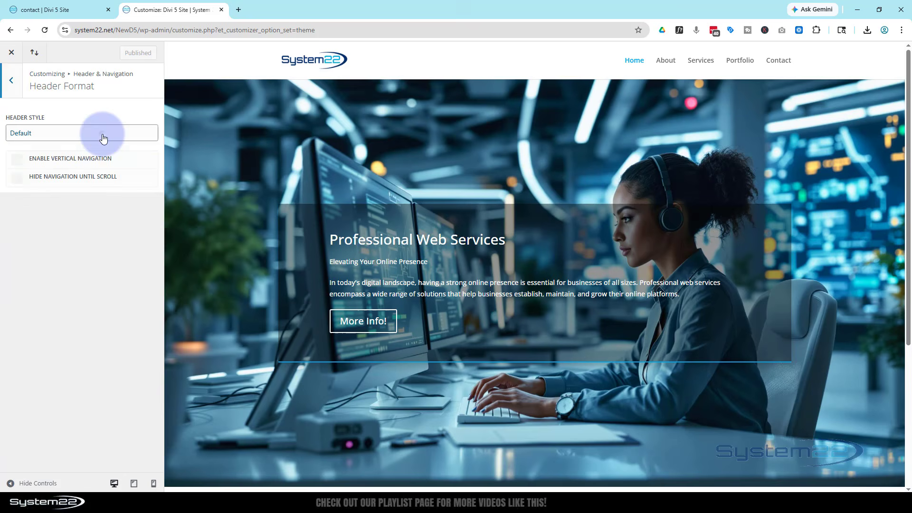
# Step: Preview the Centered, Centered Inline Logo and Slide In header styles, testing the slide-in menu
pyautogui.click(103, 138)
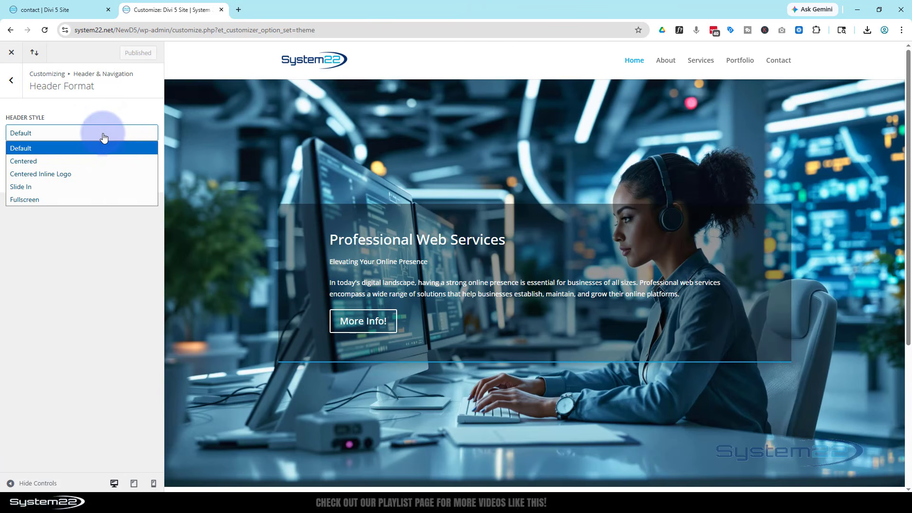
pyautogui.click(78, 161)
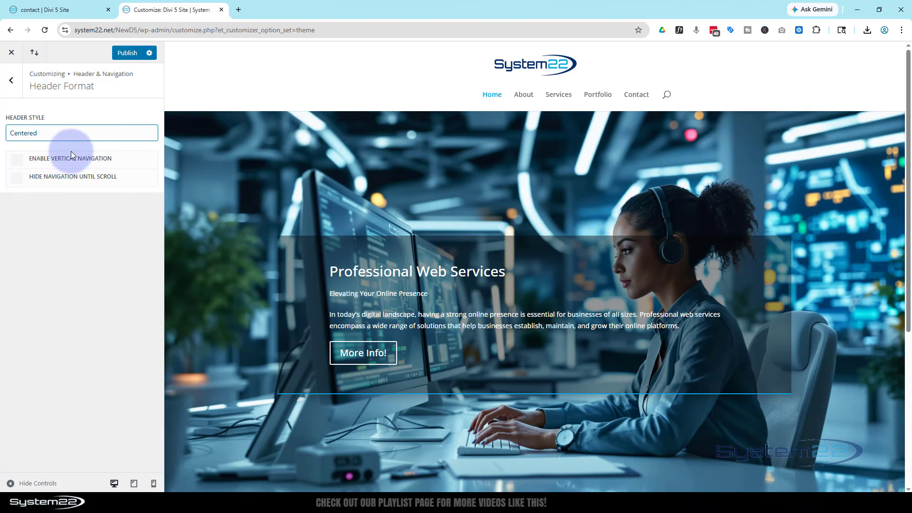
pyautogui.click(77, 138)
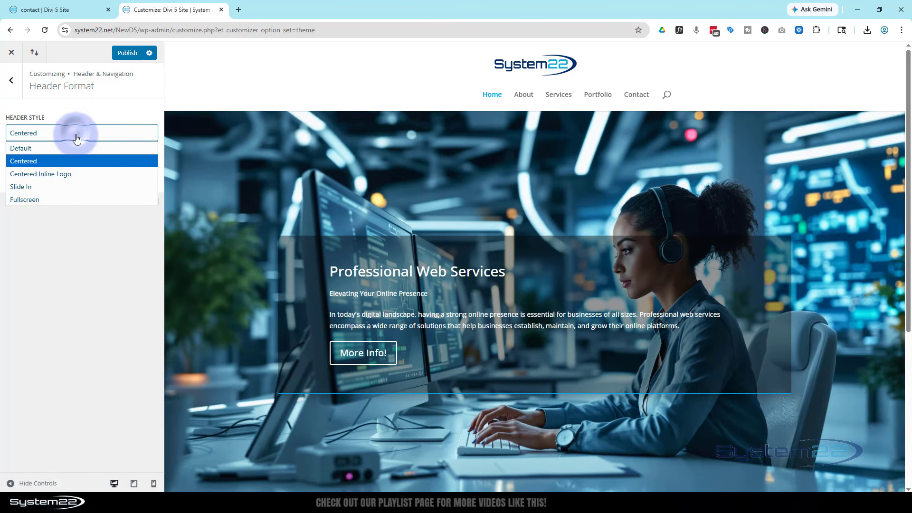
pyautogui.click(75, 172)
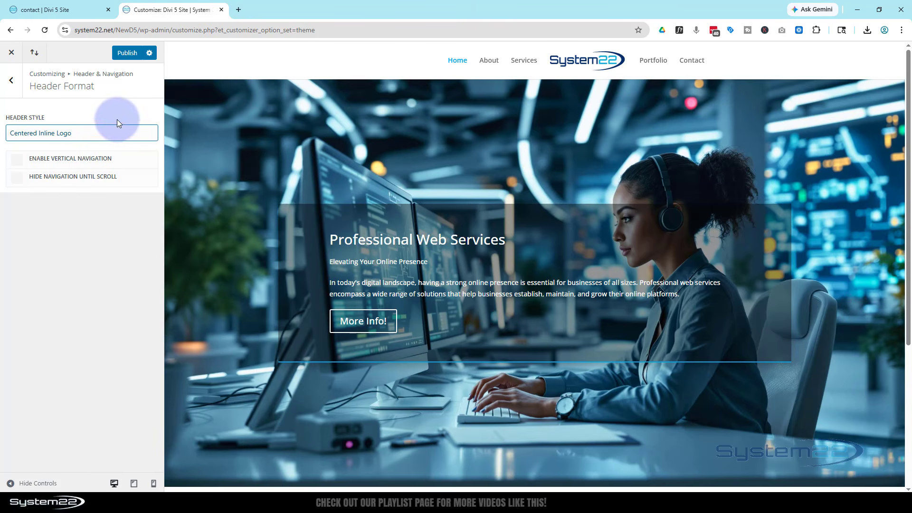
pyautogui.click(95, 135)
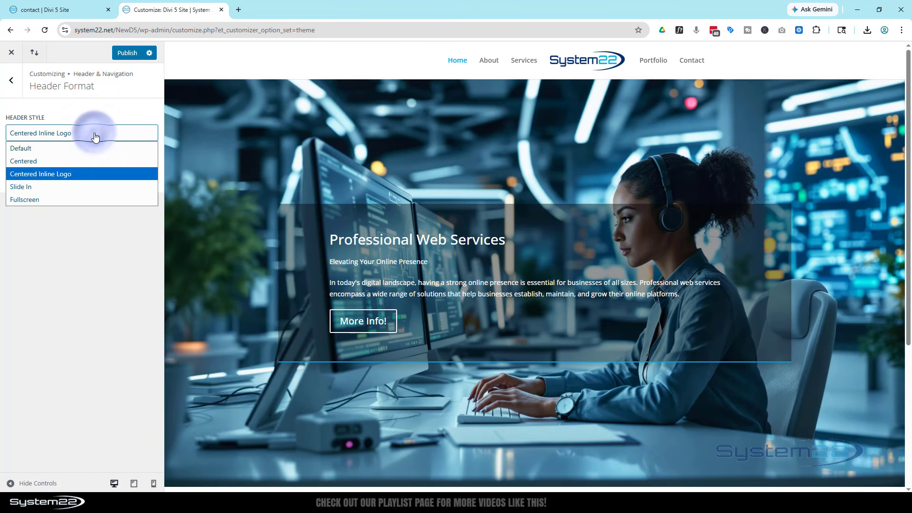
pyautogui.click(67, 188)
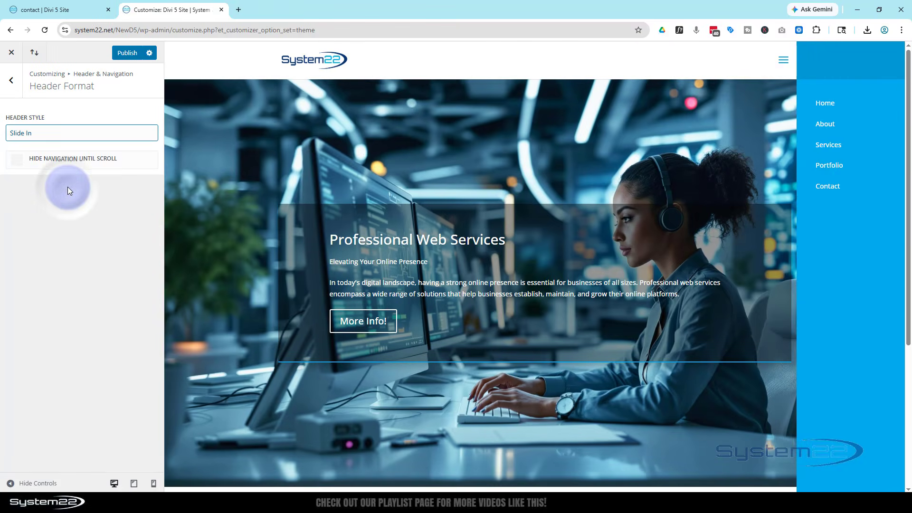
pyautogui.click(784, 64)
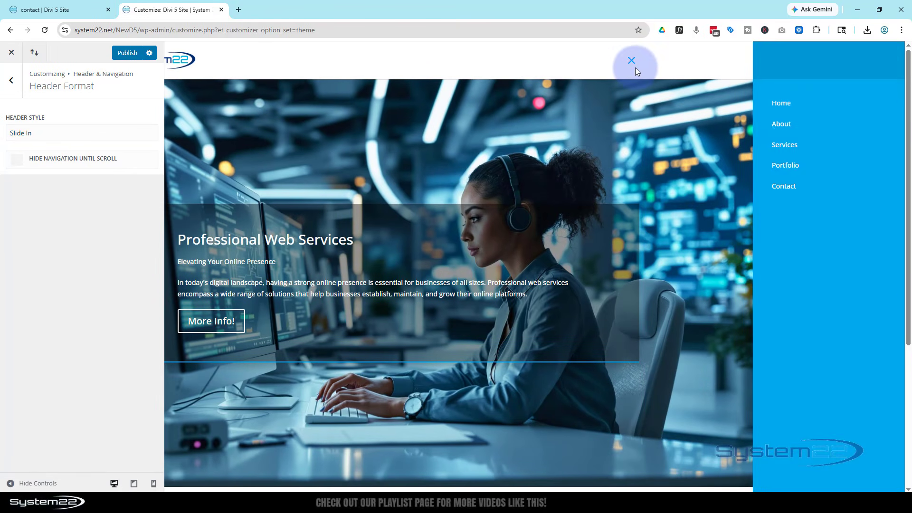
pyautogui.click(631, 65)
# Step: Preview the Fullscreen style and its overlay, then restore Default and return to Header & Navigation
pyautogui.click(95, 138)
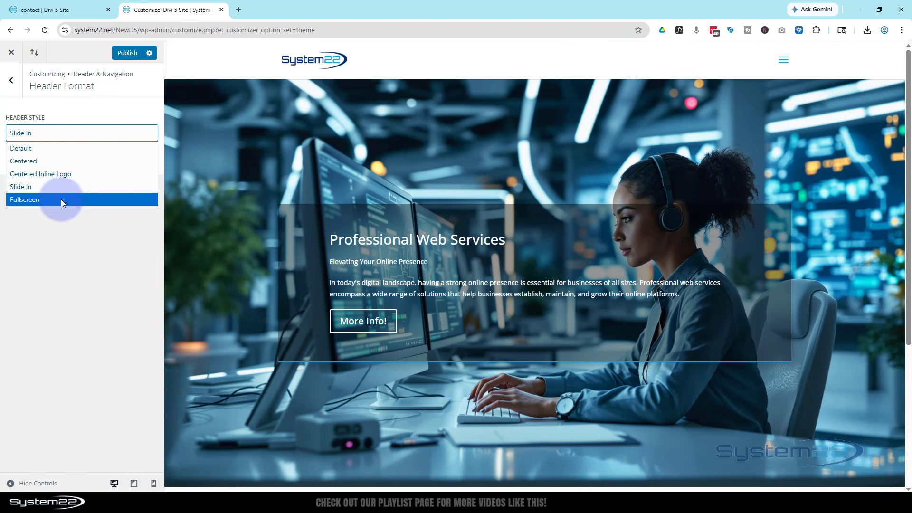
pyautogui.click(61, 199)
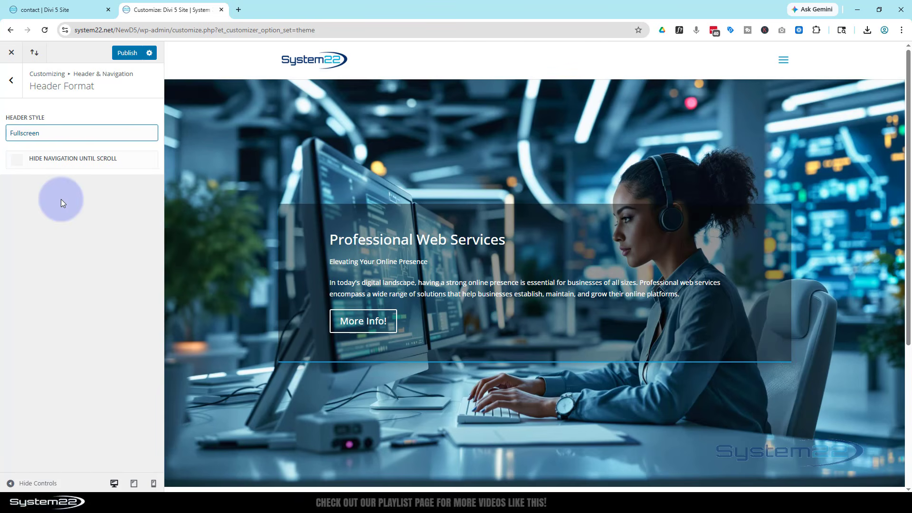
pyautogui.click(782, 58)
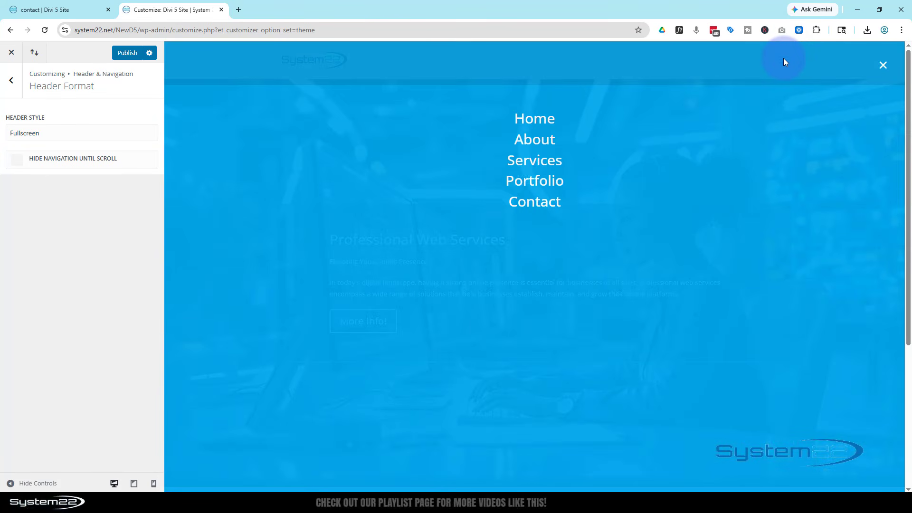
pyautogui.click(883, 65)
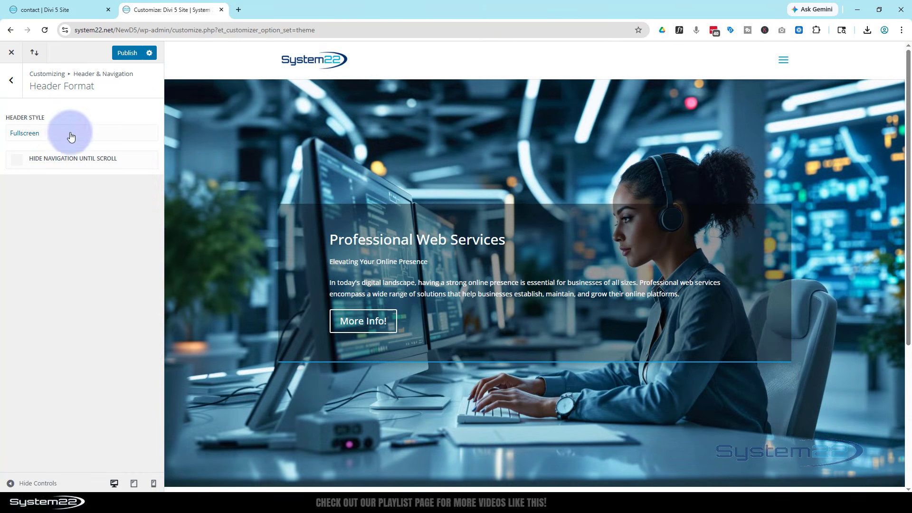
pyautogui.click(67, 133)
pyautogui.click(44, 148)
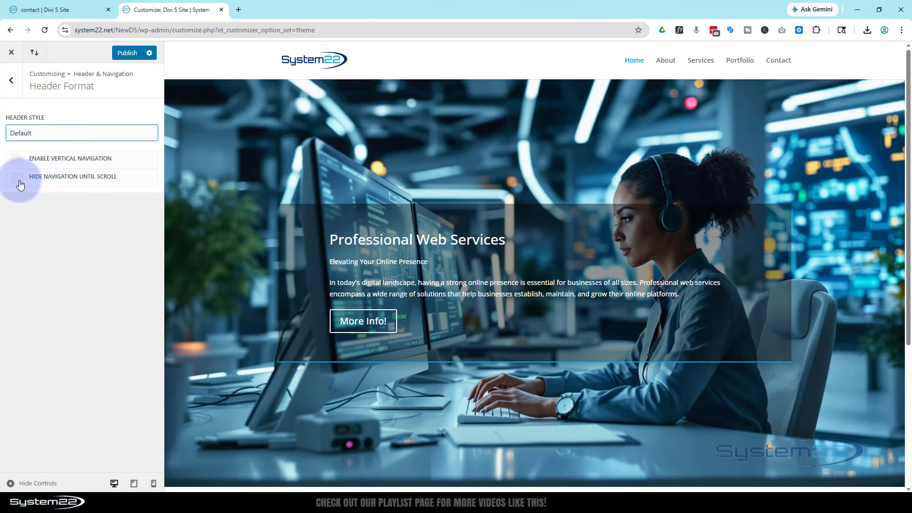
pyautogui.scroll(-5, 326, 152)
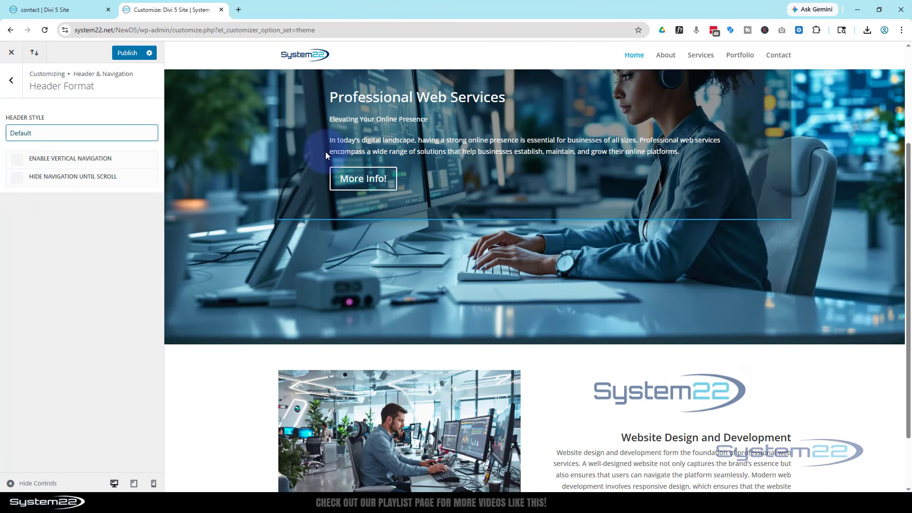
pyautogui.scroll(5, 326, 150)
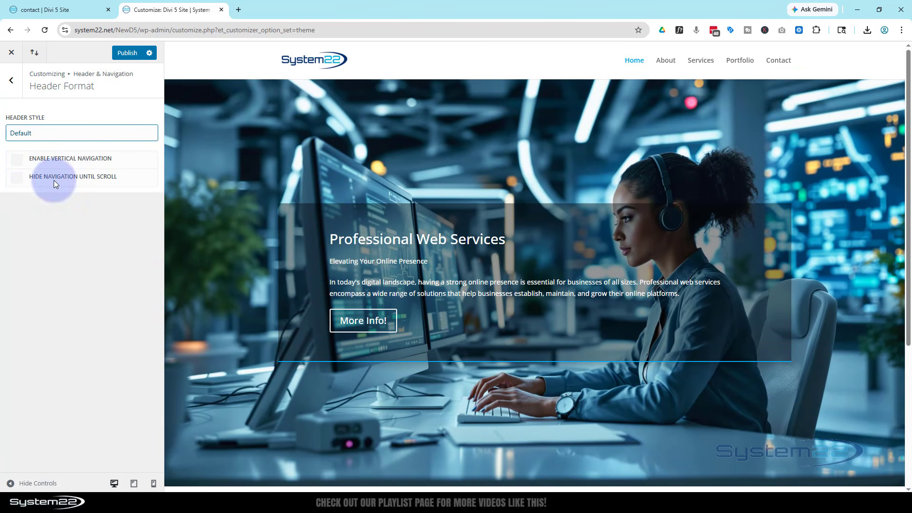
pyautogui.click(12, 80)
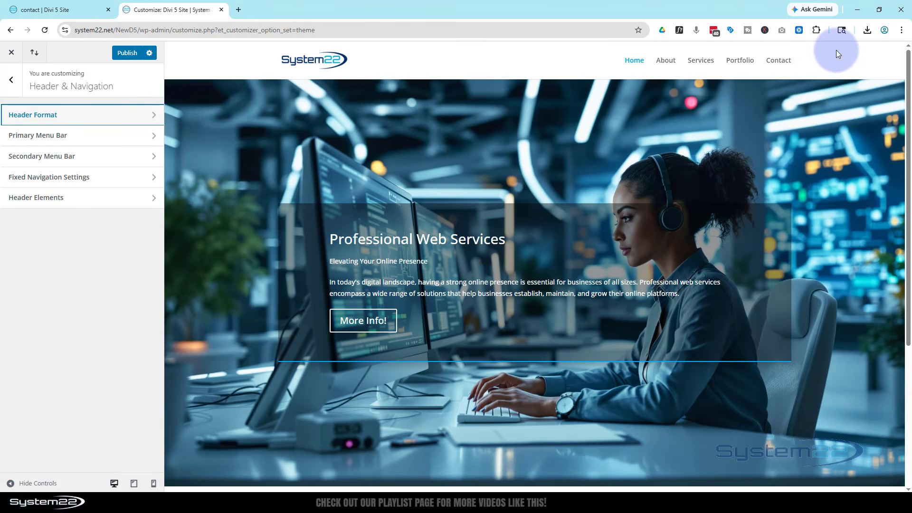
# Step: In Primary Menu Bar, try full-width menu and hidden logo, then restore both
pyautogui.click(95, 136)
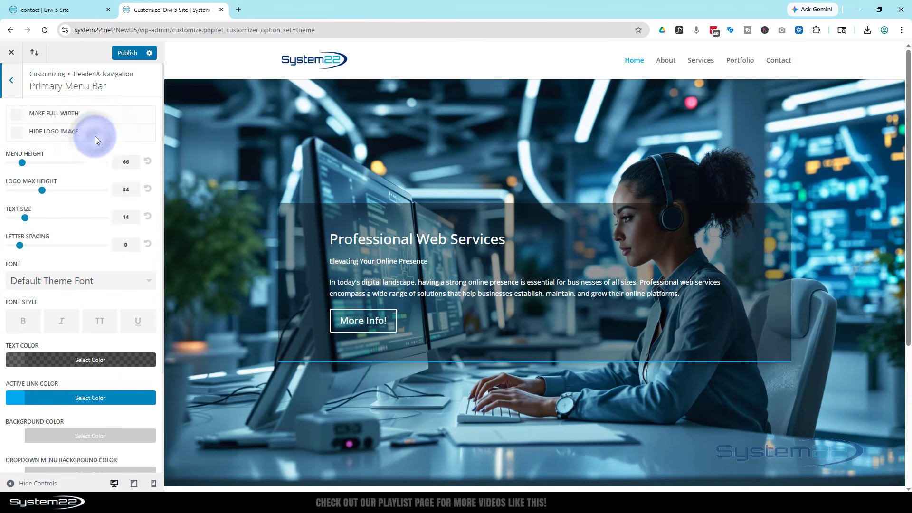
pyautogui.click(19, 116)
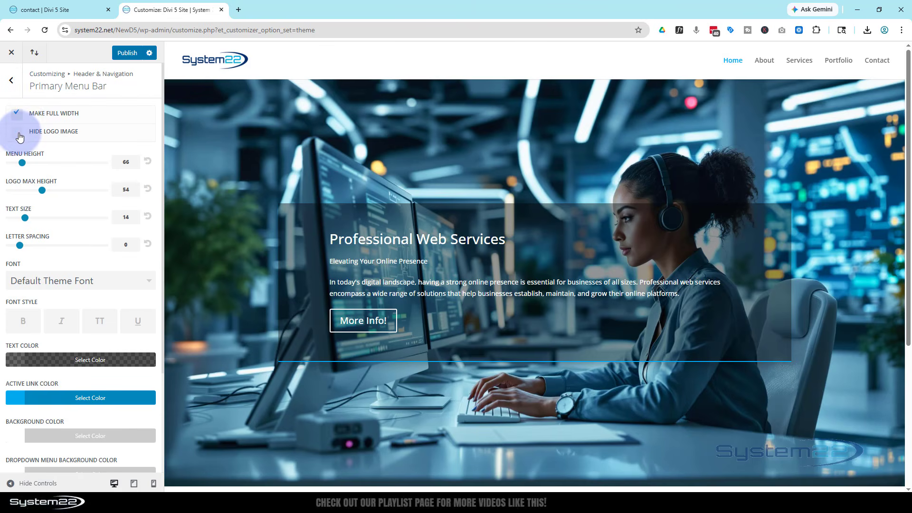
pyautogui.click(19, 133)
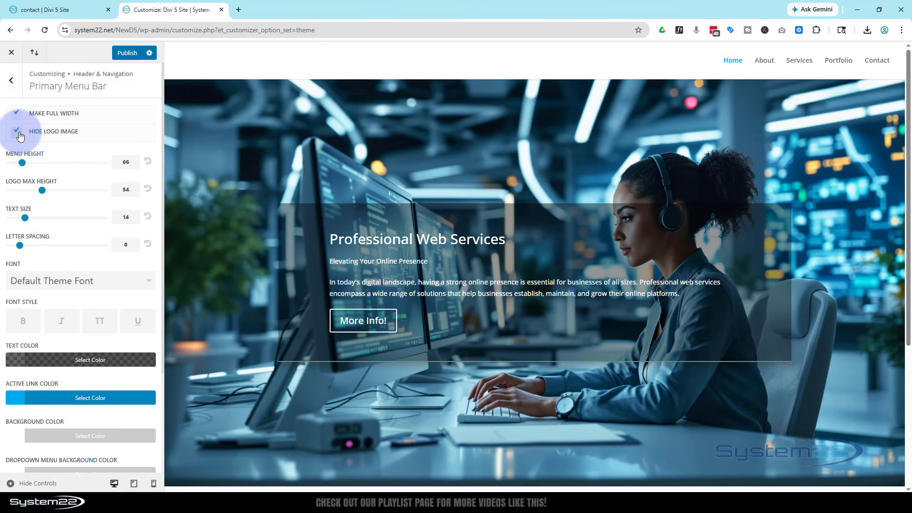
pyautogui.click(19, 134)
pyautogui.click(18, 116)
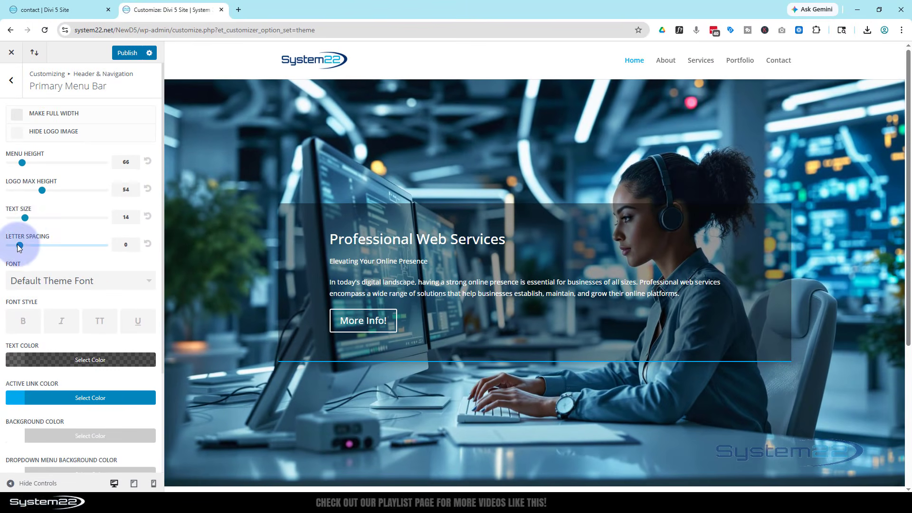
# Step: Try menu text size 15 and letter spacing 3, then restore size 14 and spacing 0
pyautogui.moveTo(23, 218); pyautogui.dragTo(29, 218)
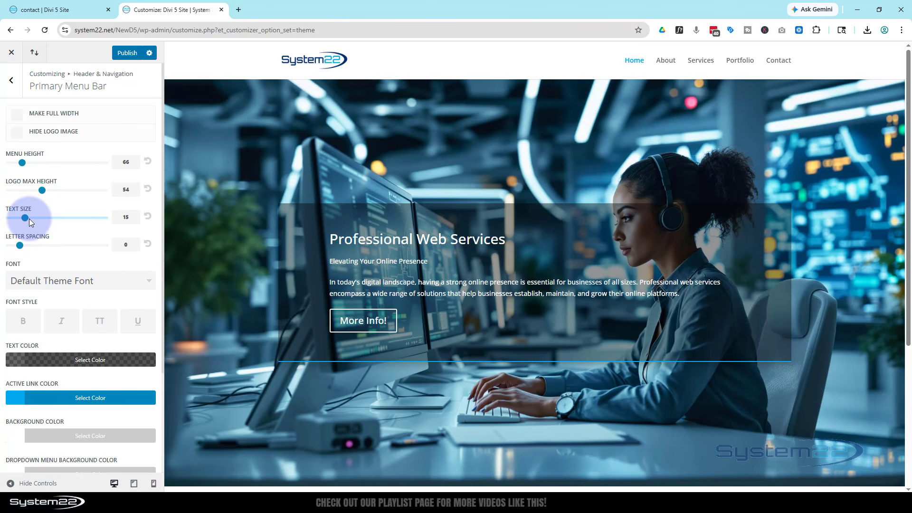
pyautogui.click(148, 216)
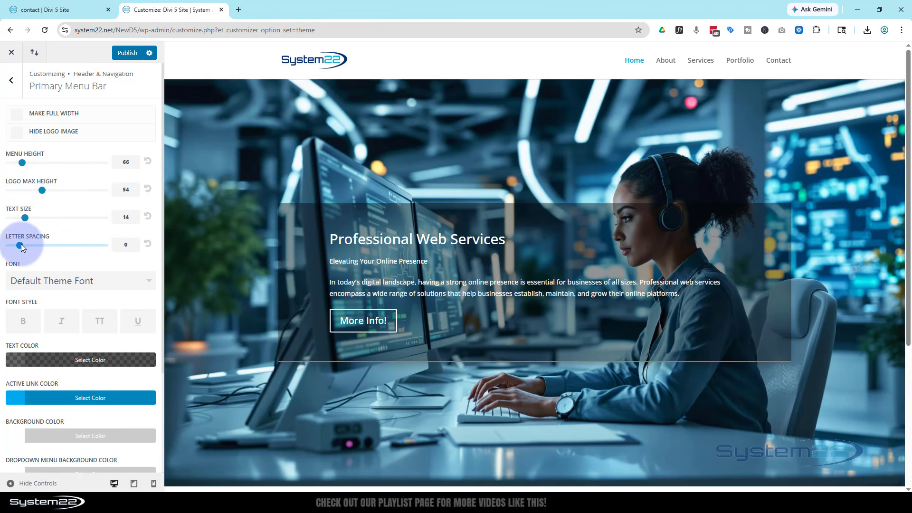
pyautogui.moveTo(21, 245); pyautogui.dragTo(53, 245)
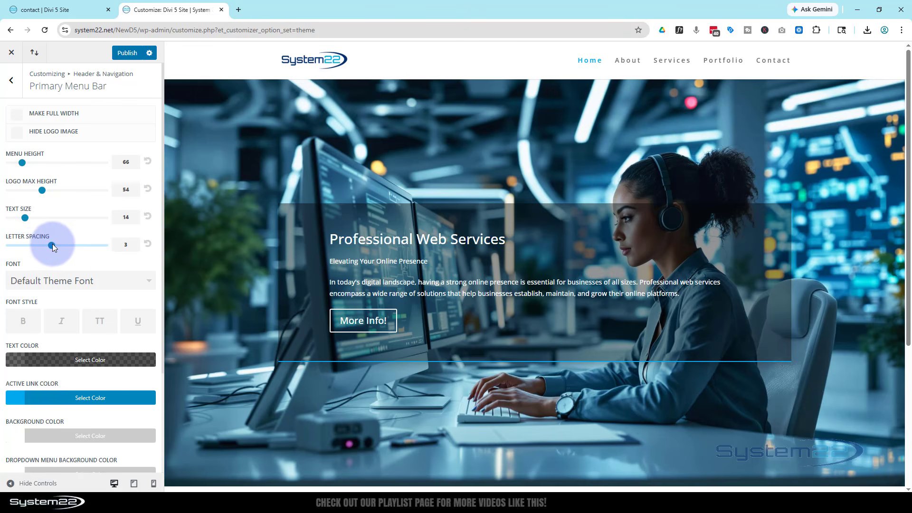
pyautogui.click(148, 244)
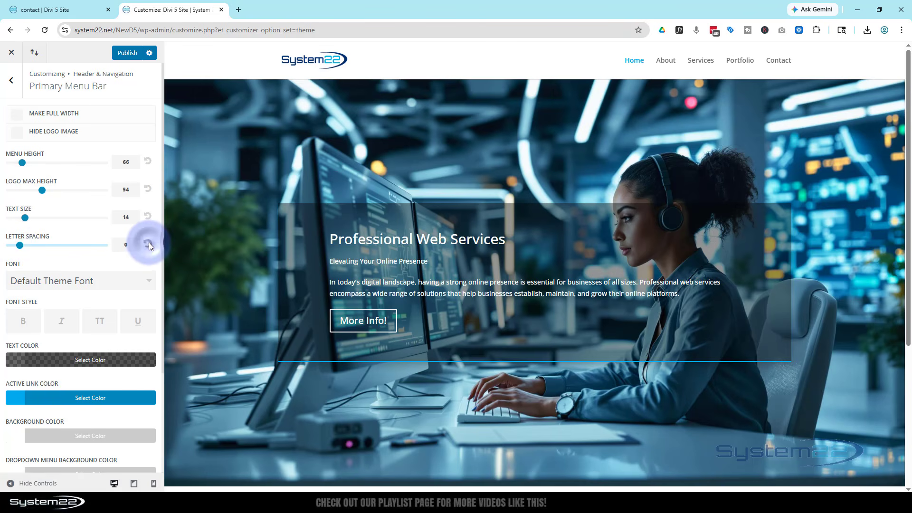
# Step: Browse the menu font list and set the primary menu font style to uppercase, also trying underline
pyautogui.click(83, 280)
pyautogui.scroll(-4, 67, 329)
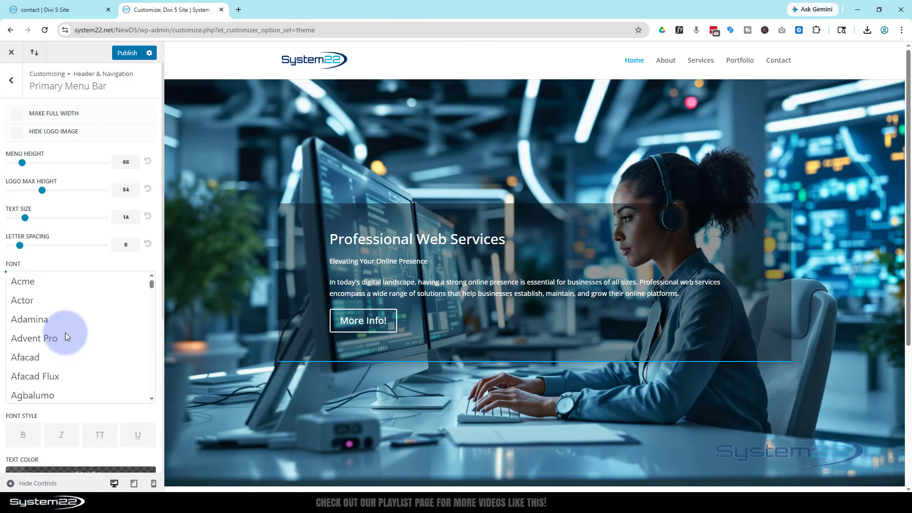
pyautogui.scroll(-2, 65, 335)
pyautogui.scroll(-2, 65, 335)
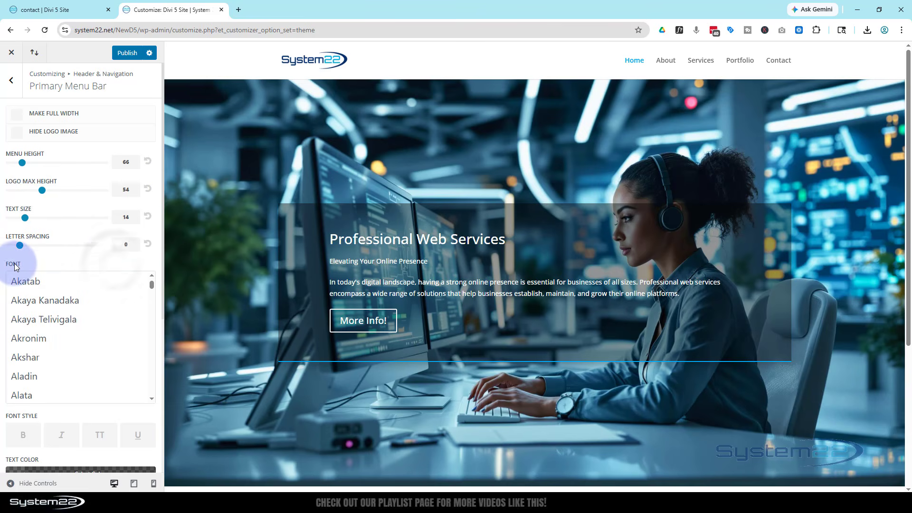
pyautogui.scroll(1, 91, 265)
pyautogui.scroll(-5, 90, 264)
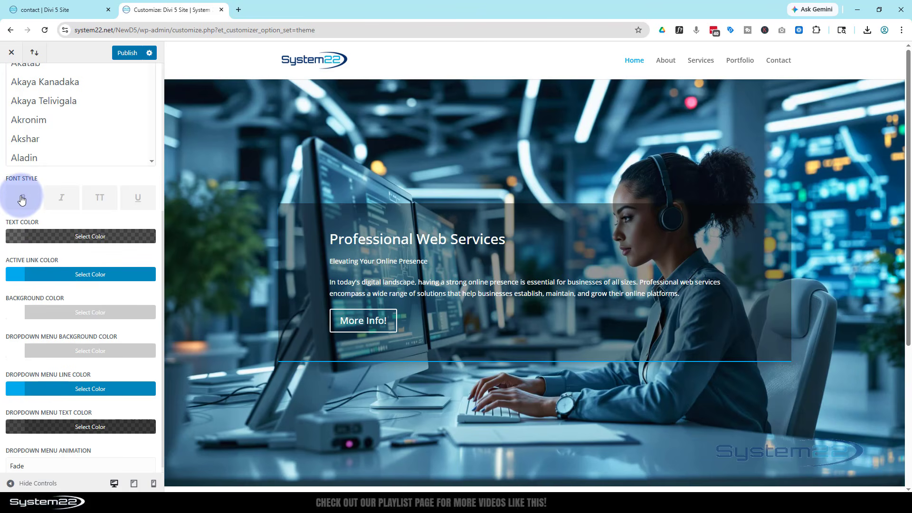
pyautogui.click(100, 200)
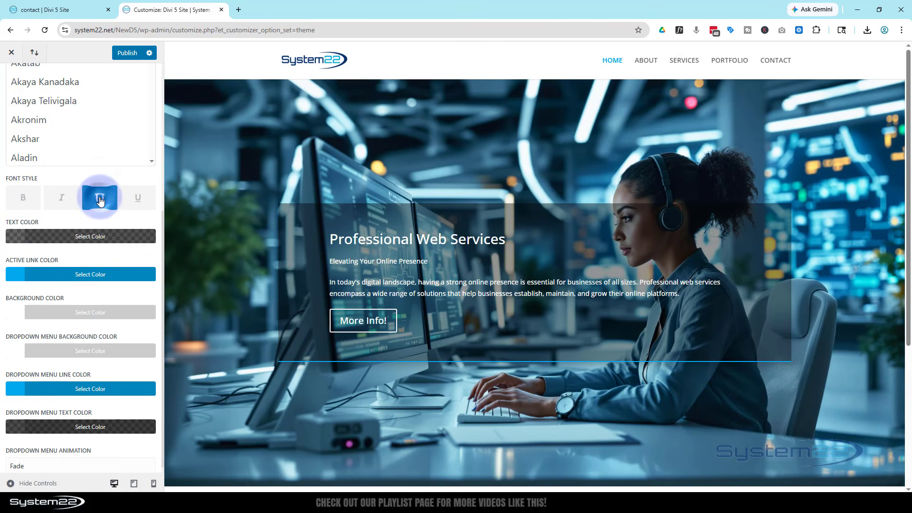
pyautogui.click(142, 205)
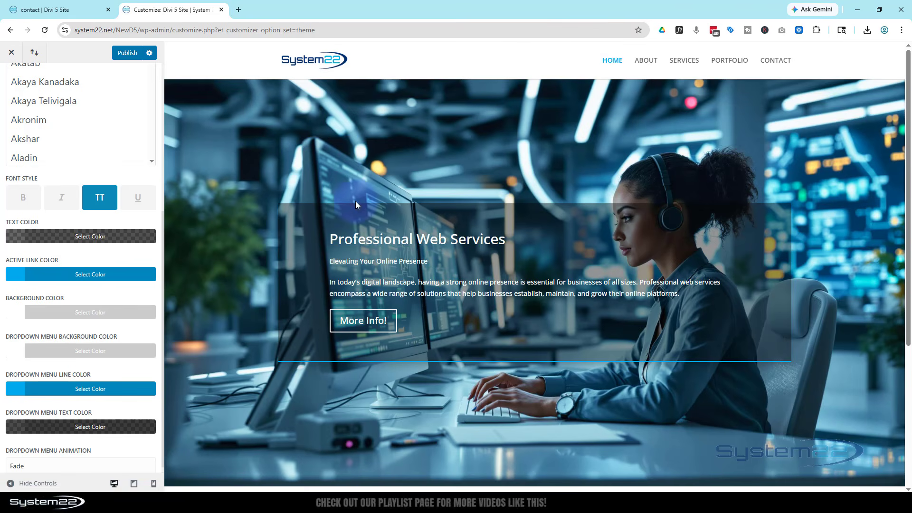
# Step: Set the primary menu's active link colour to dark blue and publish
pyautogui.click(143, 274)
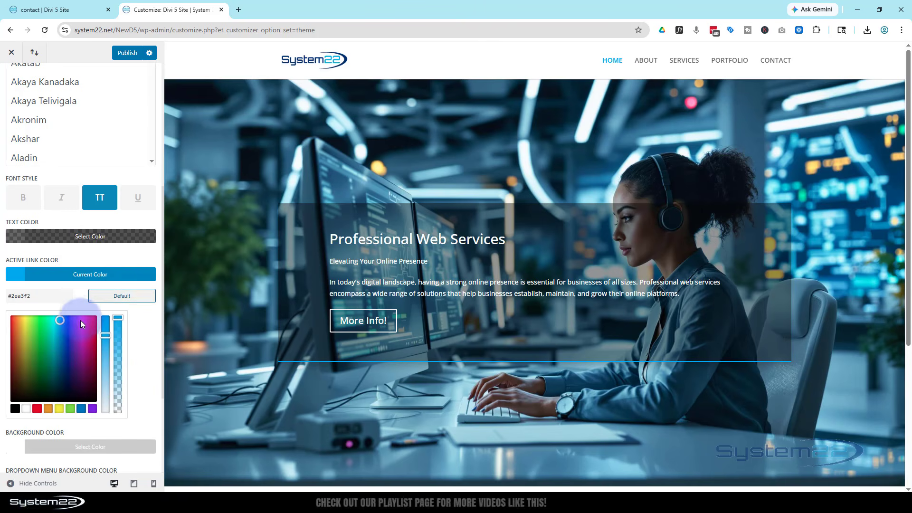
pyautogui.moveTo(58, 324); pyautogui.dragTo(70, 363)
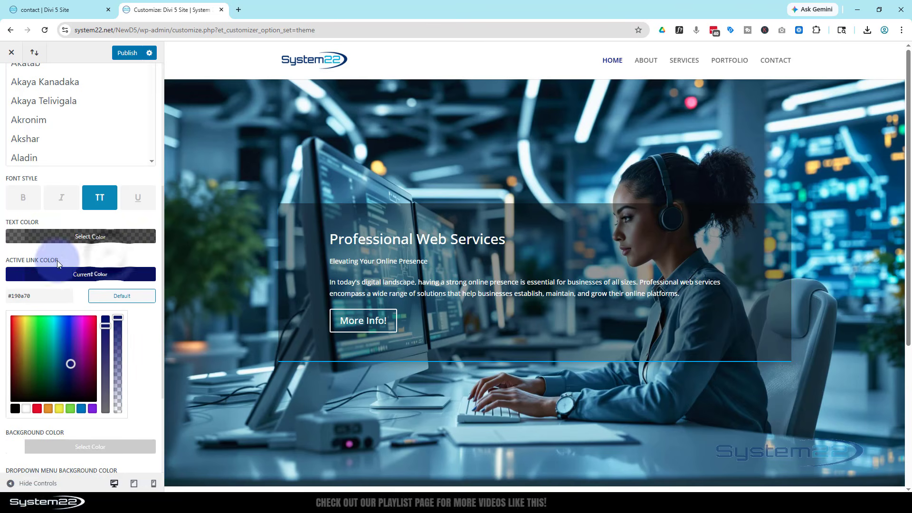
pyautogui.click(125, 54)
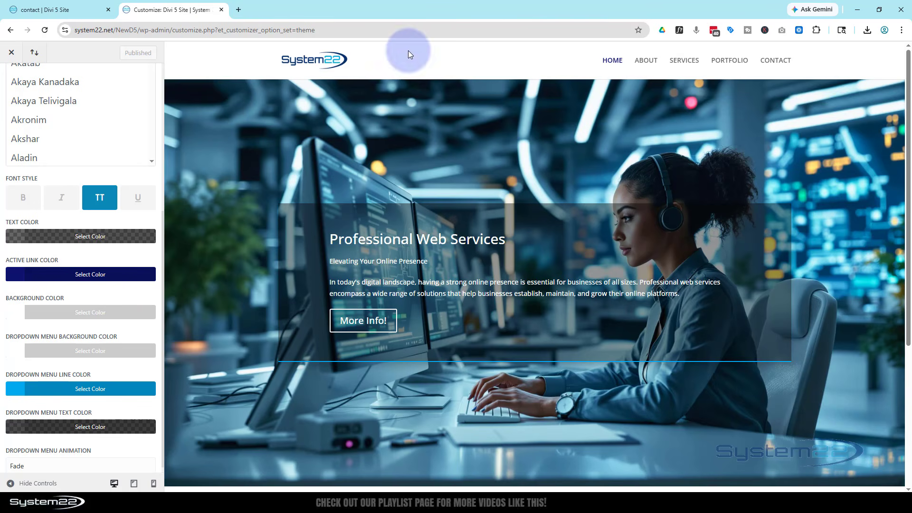
# Step: Try a red menu bar background, revert it to white, and publish again
pyautogui.click(107, 317)
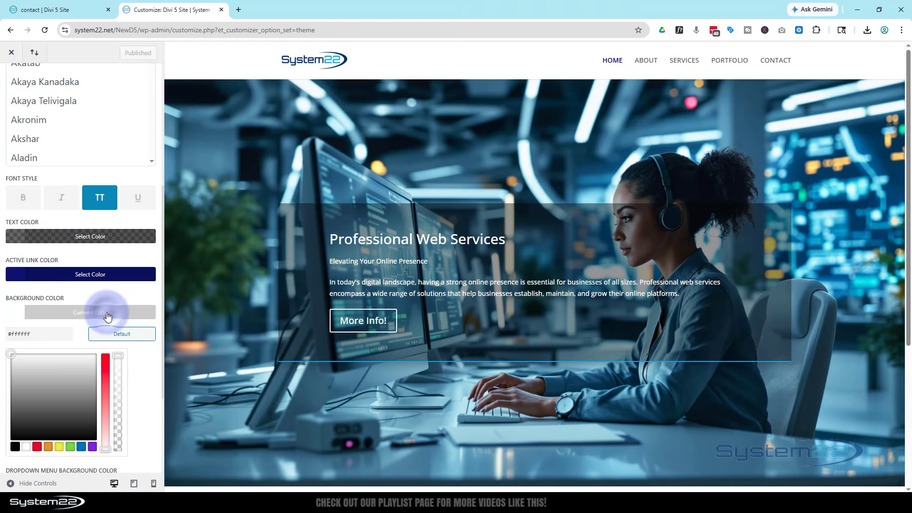
pyautogui.click(36, 448)
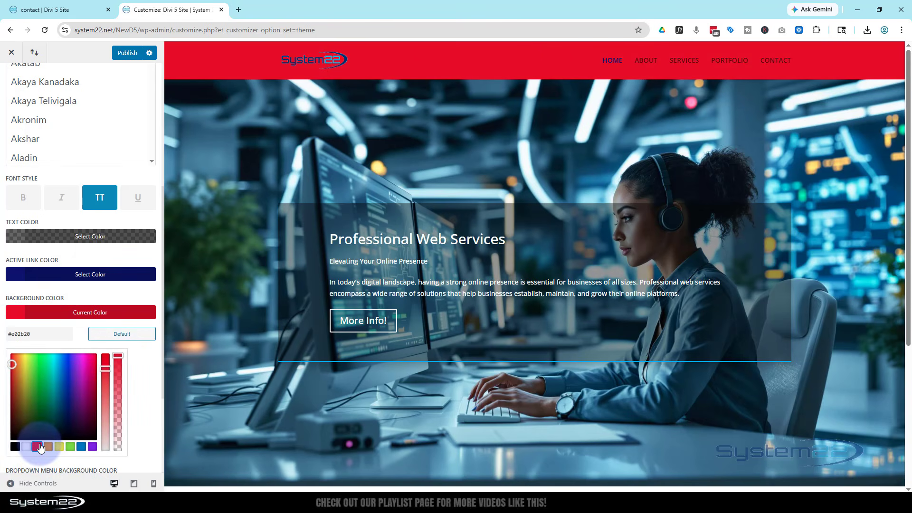
pyautogui.click(27, 446)
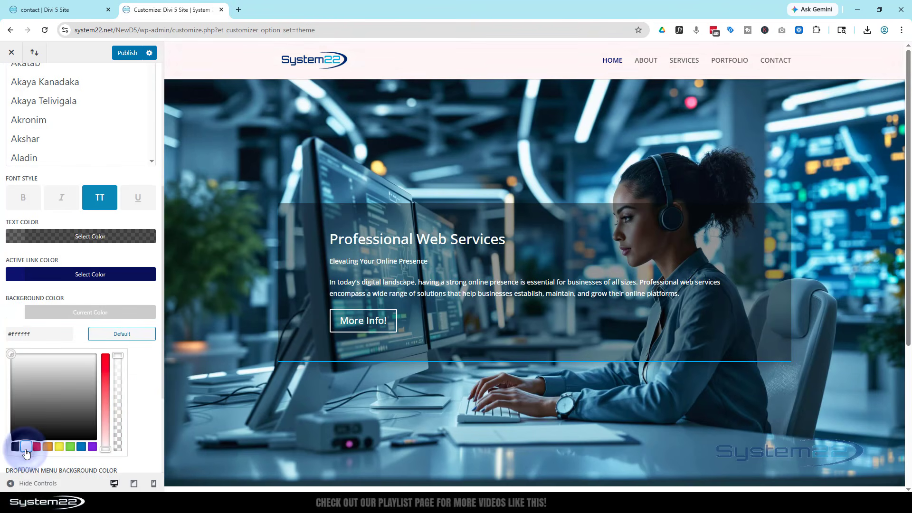
pyautogui.scroll(-2, 70, 284)
pyautogui.scroll(-1, 71, 284)
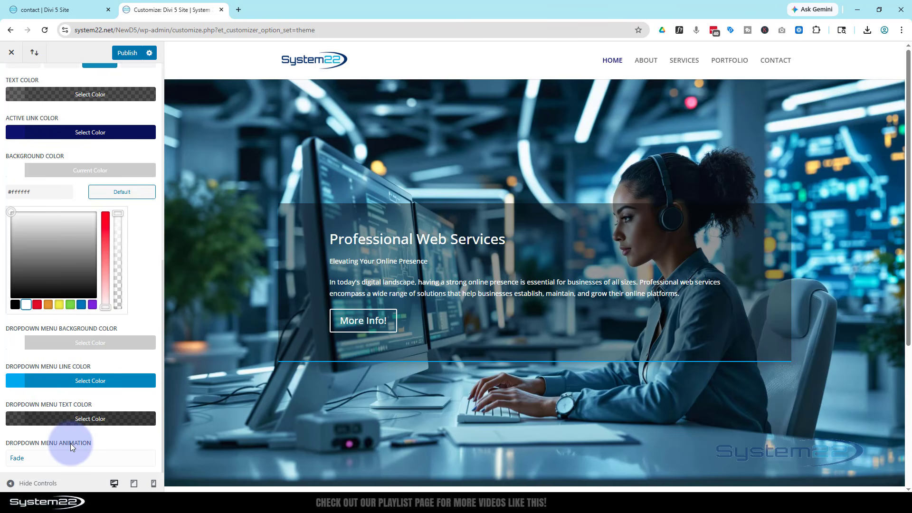
pyautogui.scroll(8, 70, 443)
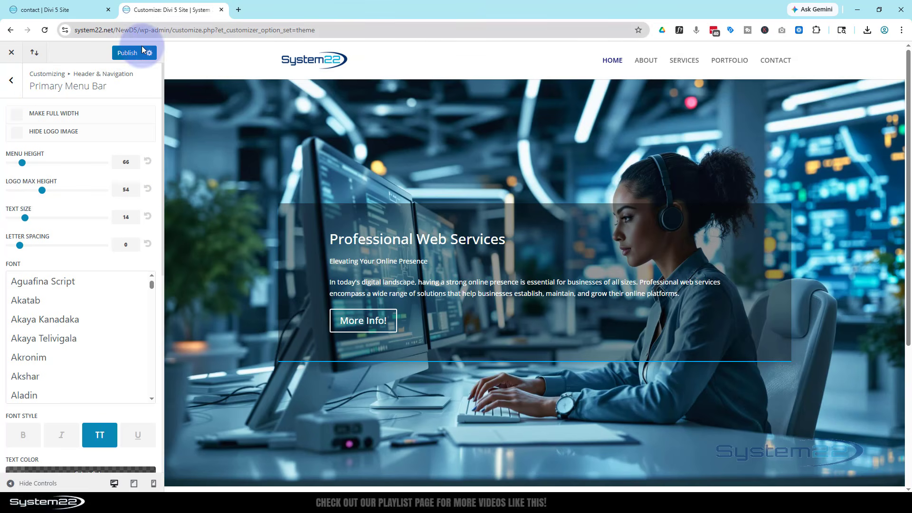
pyautogui.click(126, 51)
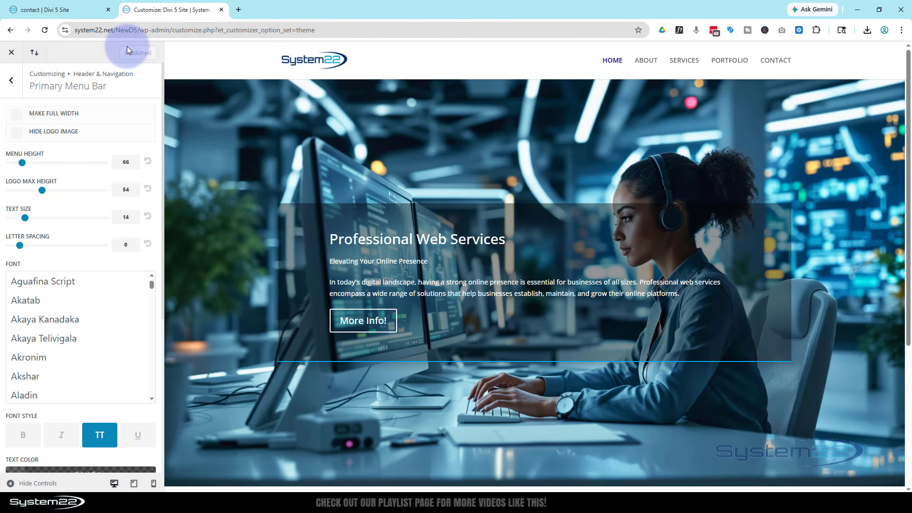
# Step: Open the Secondary Menu Bar settings, then open the Dashboard in a new tab
pyautogui.click(11, 82)
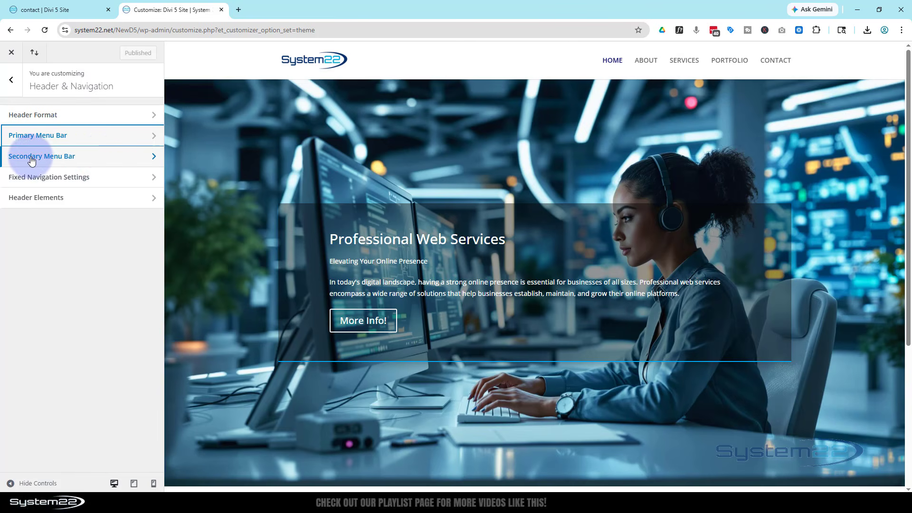
pyautogui.click(96, 158)
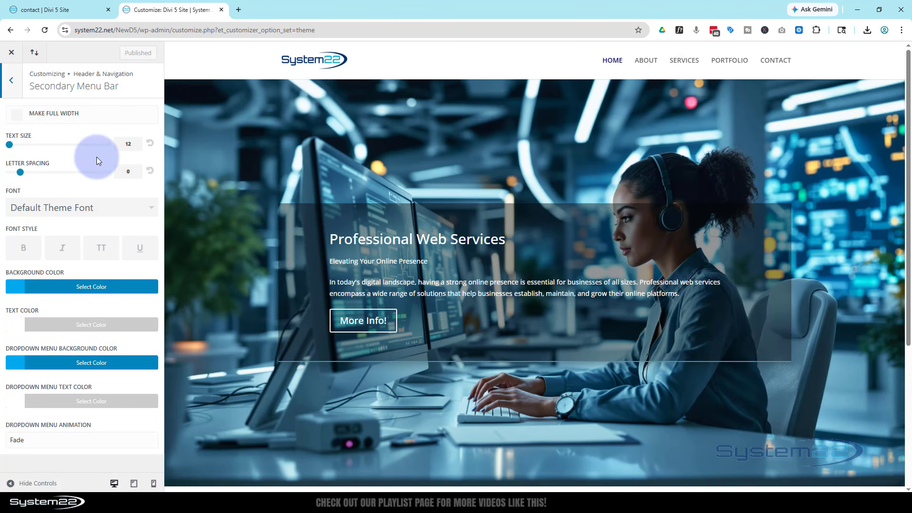
pyautogui.click(54, 10)
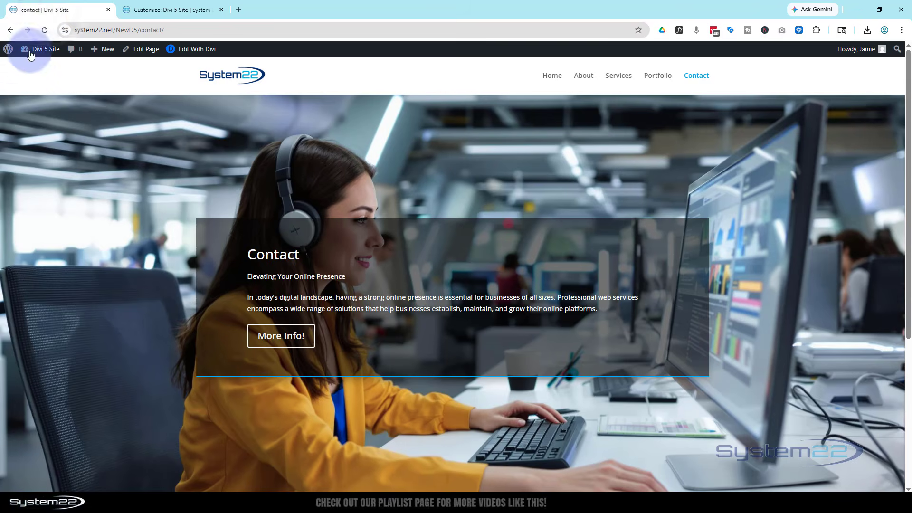
pyautogui.moveTo(29, 50)
pyautogui.middleClick(28, 67)
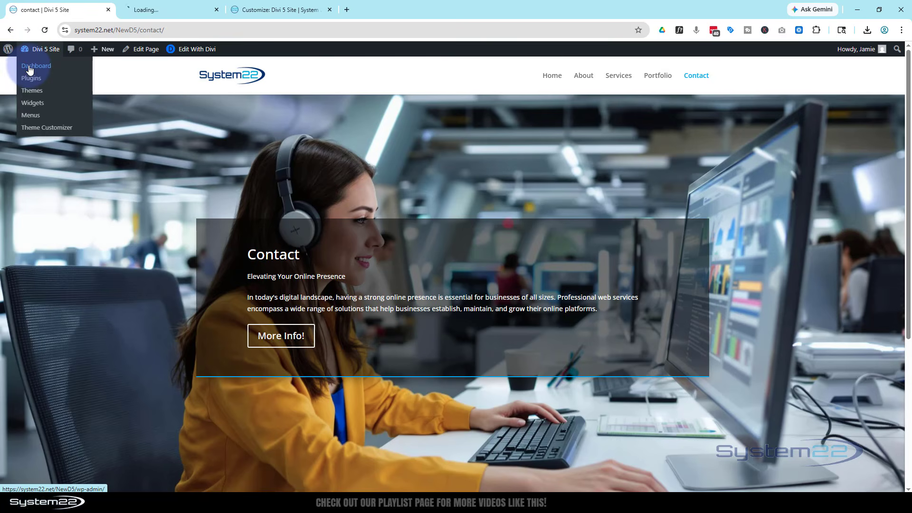
pyautogui.click(143, 10)
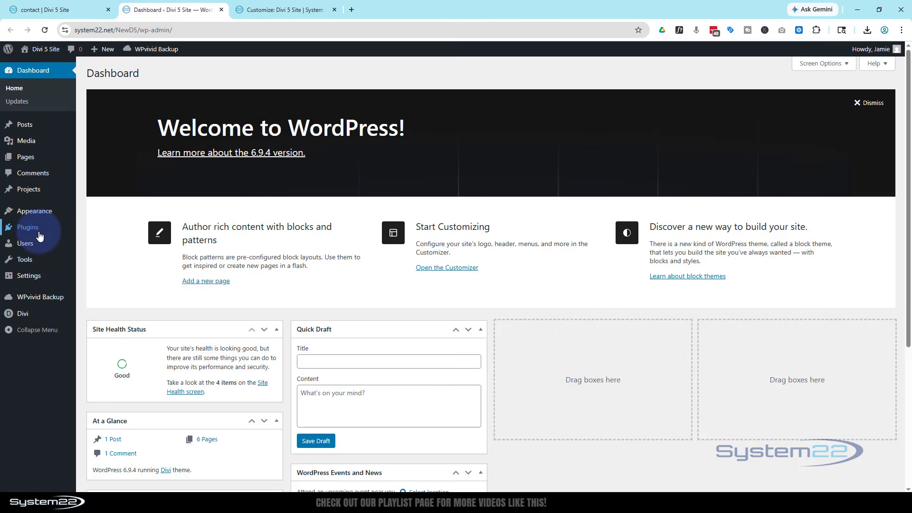
# Step: In Appearance > Menus, add the Secondary Menu display location to the main menu and save
pyautogui.moveTo(40, 239)
pyautogui.moveTo(34, 211)
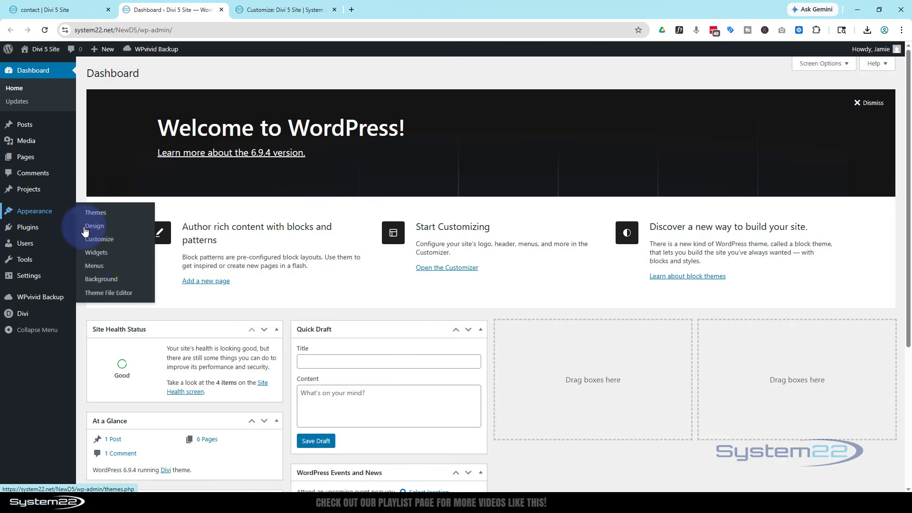
pyautogui.click(97, 265)
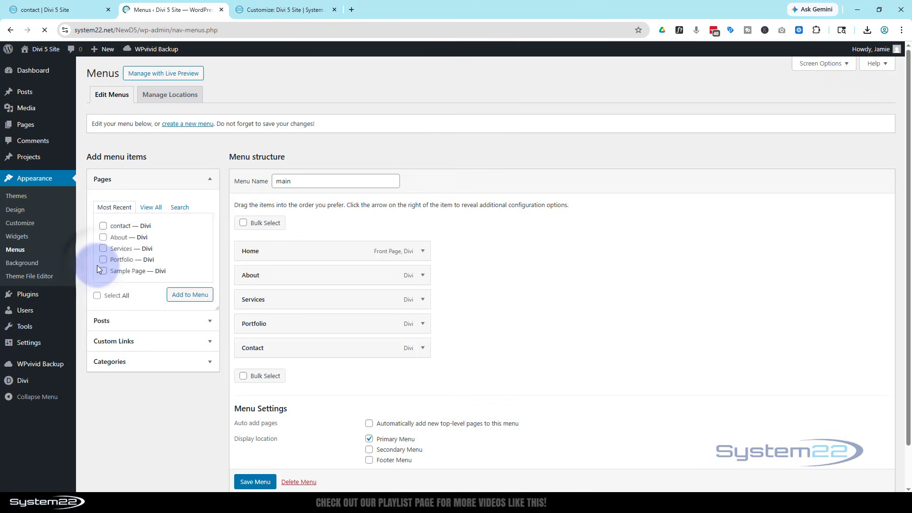
pyautogui.click(346, 181)
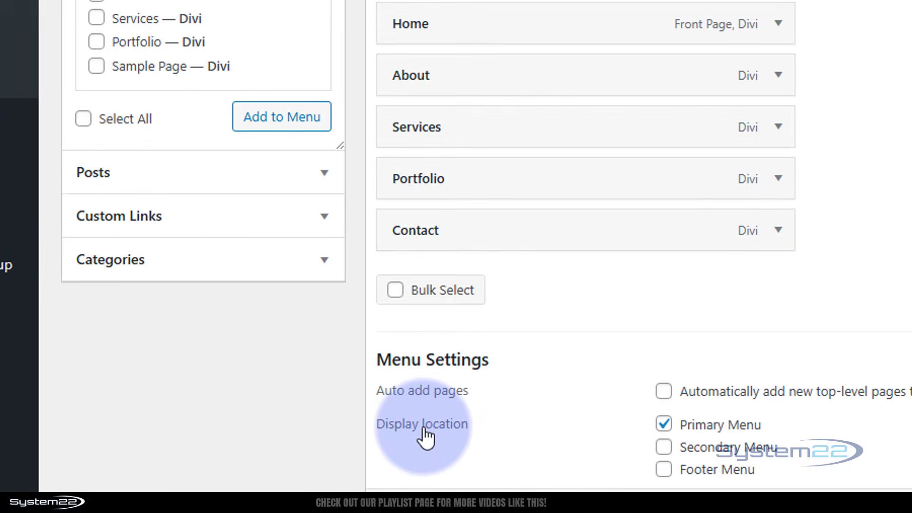
pyautogui.click(425, 428)
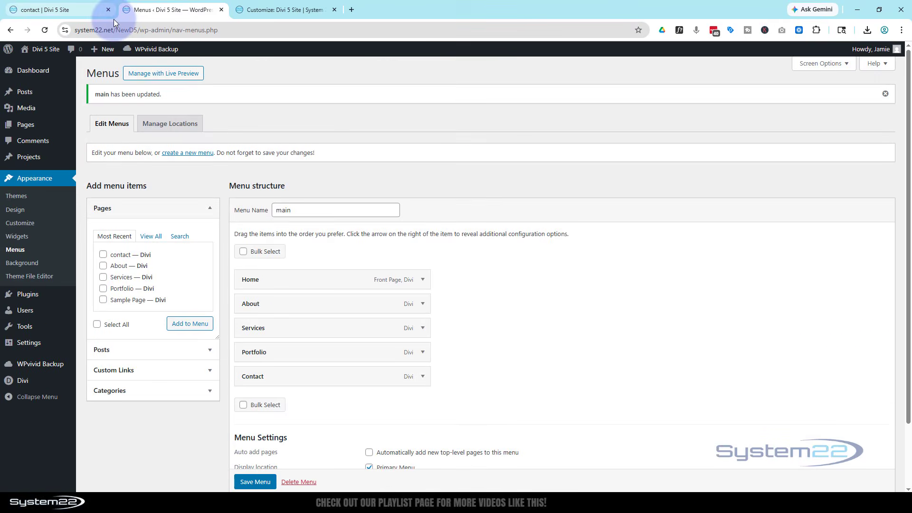
pyautogui.click(298, 10)
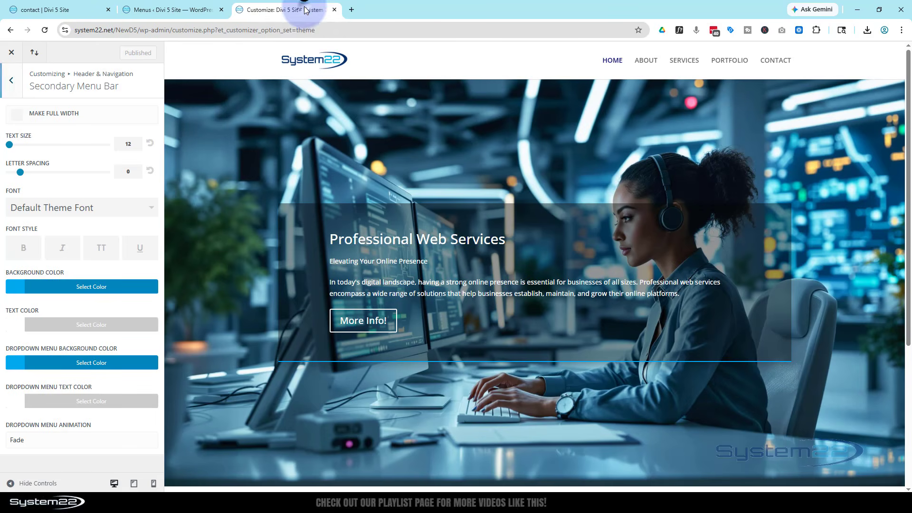
# Step: Reload the Customizer, reopen Secondary Menu Bar, and set its background colour to #0c1547
pyautogui.click(44, 29)
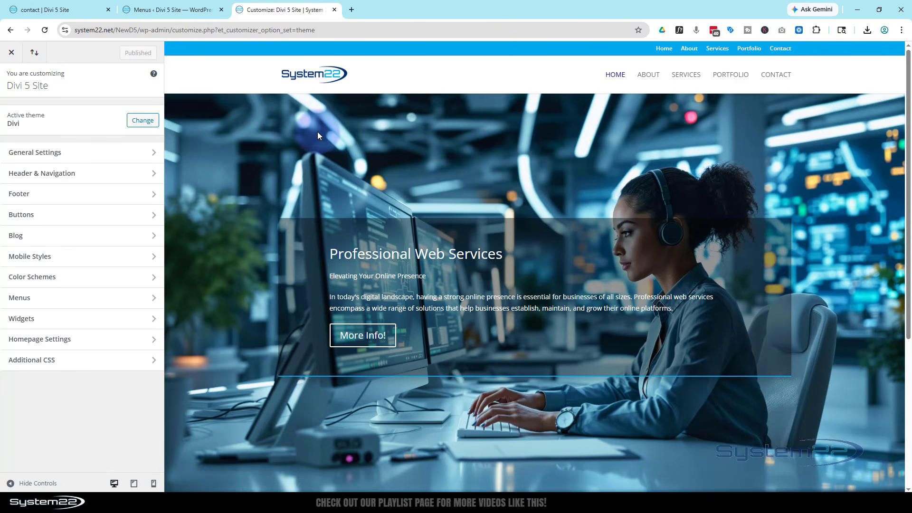
pyautogui.click(102, 175)
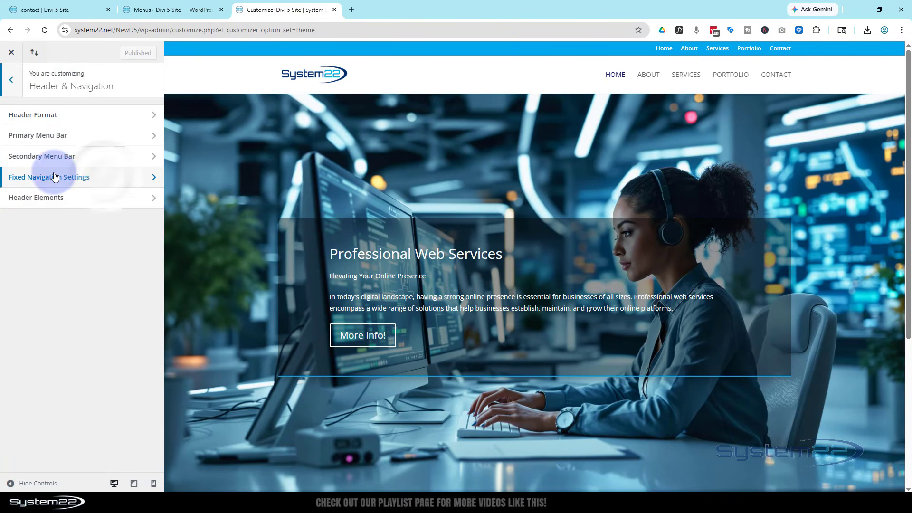
pyautogui.click(92, 159)
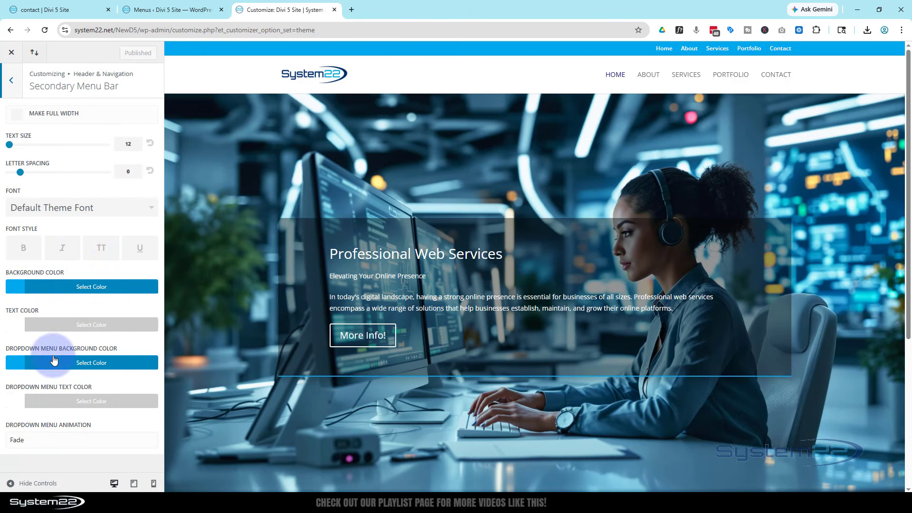
pyautogui.click(74, 291)
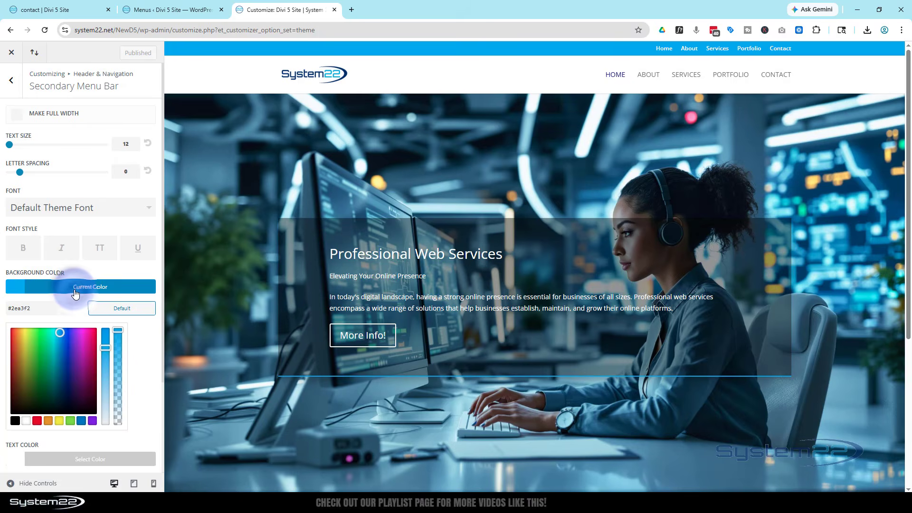
pyautogui.click(66, 390)
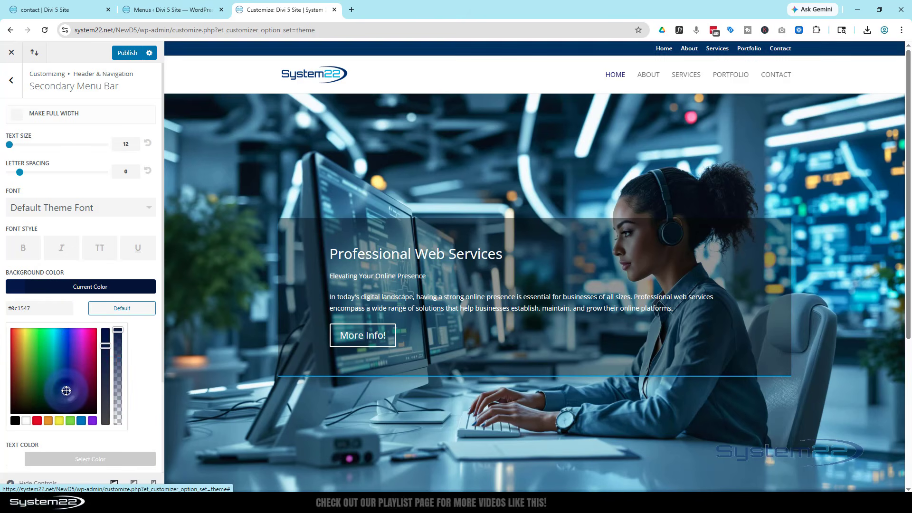
pyautogui.scroll(-1, 60, 386)
pyautogui.scroll(-2, 60, 386)
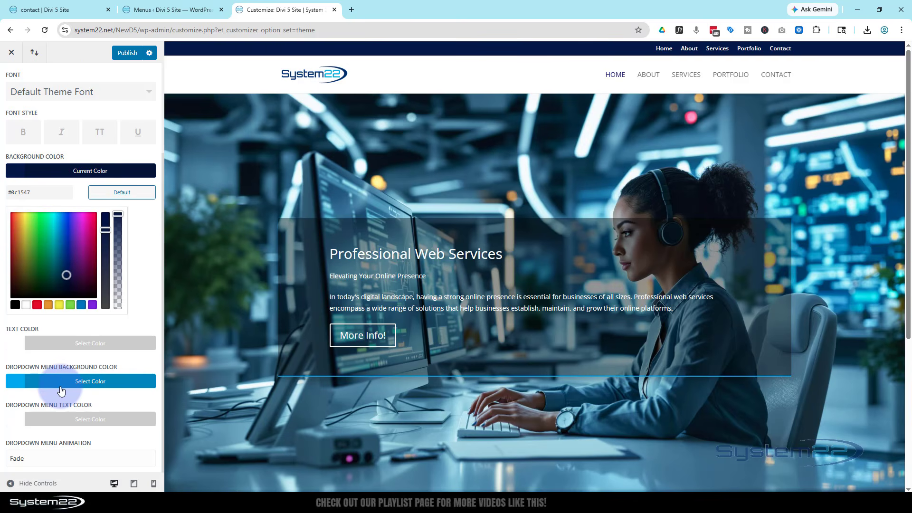
pyautogui.scroll(3, 60, 386)
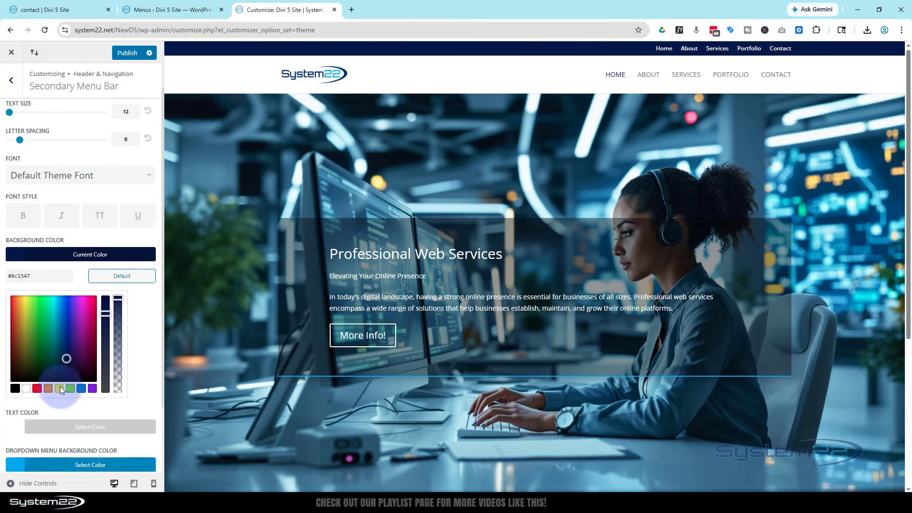
pyautogui.click(23, 90)
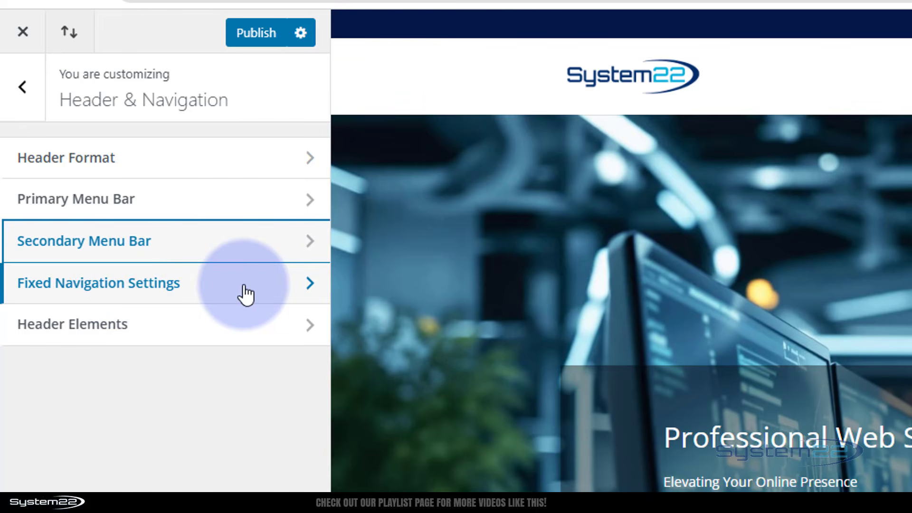
# Step: In Header Elements, enter the contact phone number and e-mail address, removing a stray space
pyautogui.click(82, 330)
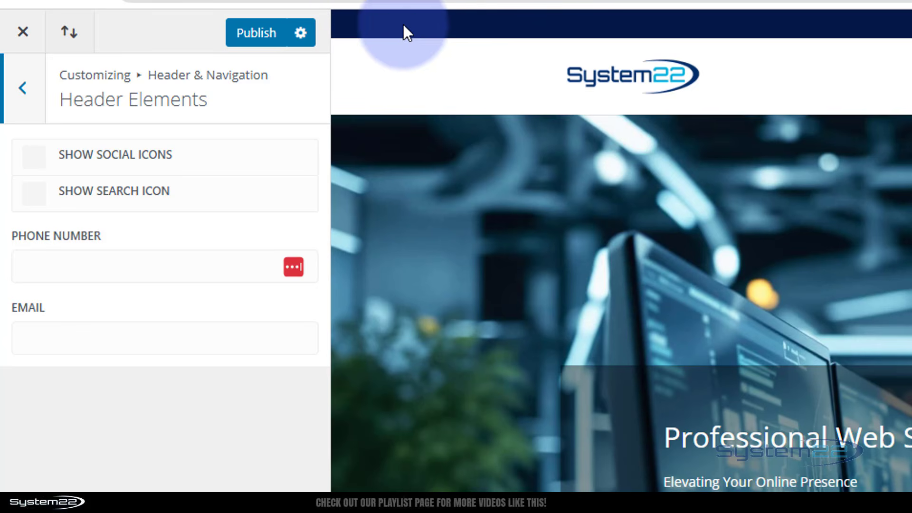
pyautogui.click(60, 265)
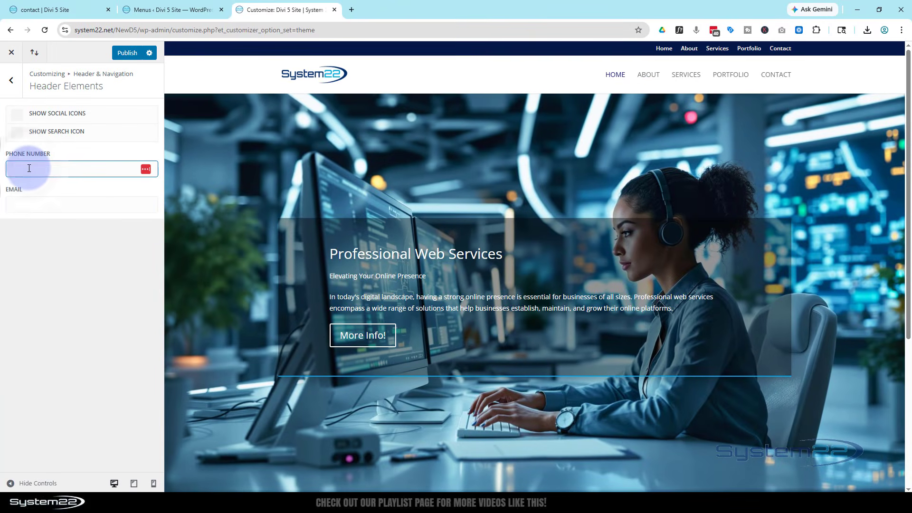
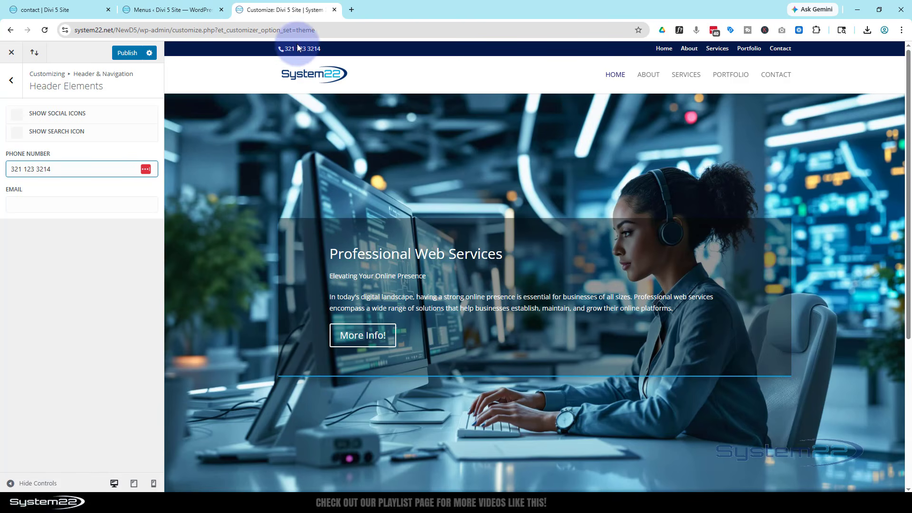
pyautogui.click(28, 203)
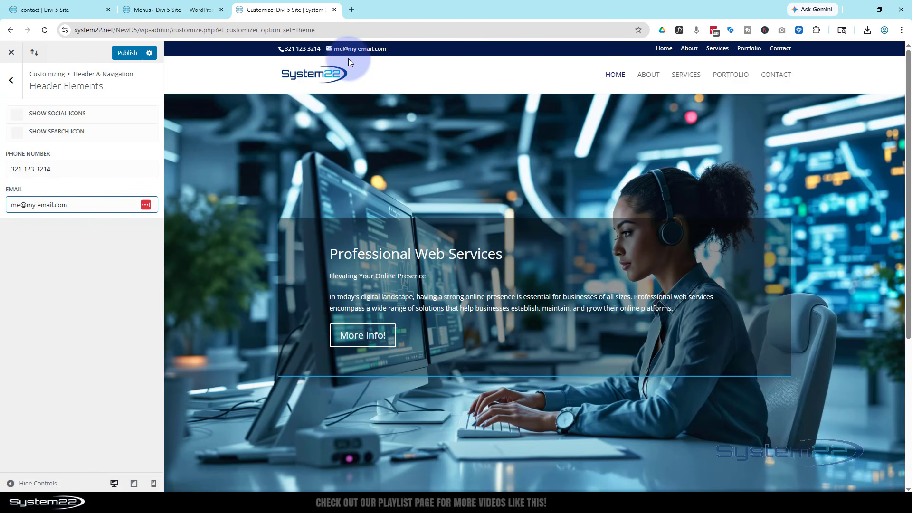
pyautogui.click(37, 205)
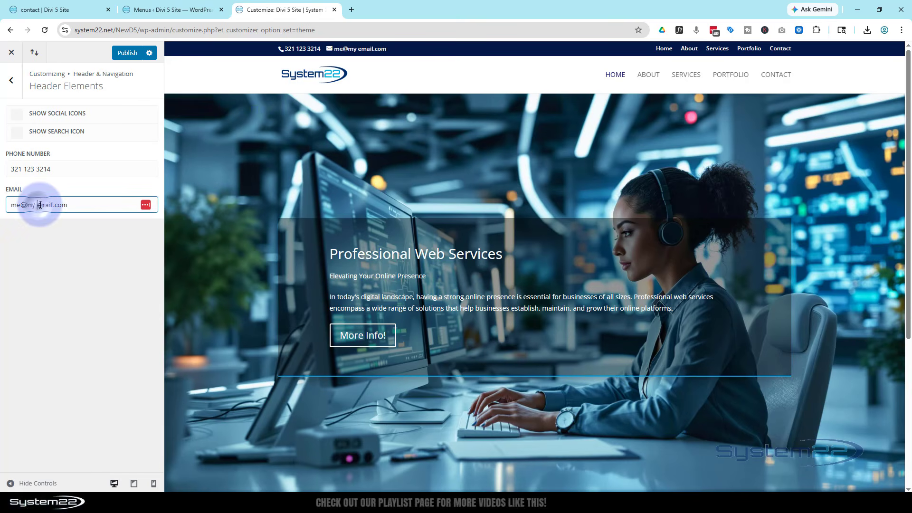
pyautogui.press('BackSpace')
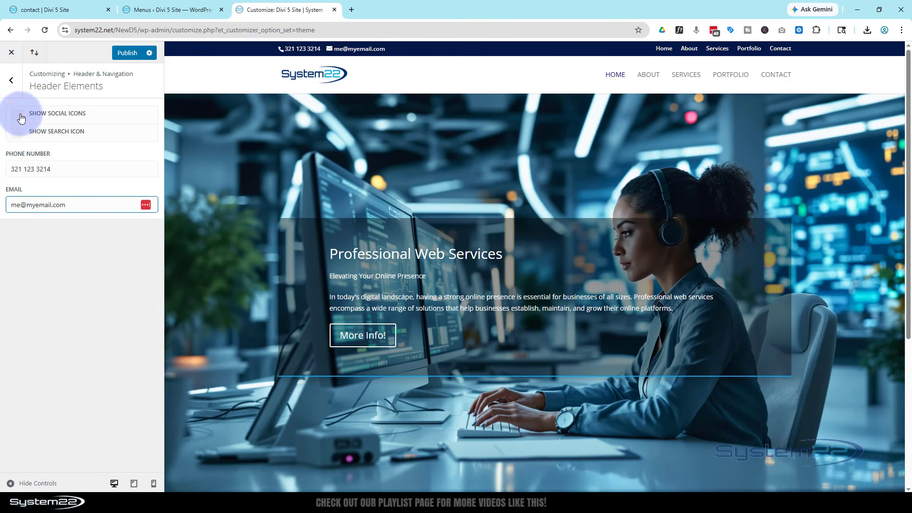
# Step: Toggle Show Search Icon on and back off, then publish the header changes
pyautogui.click(16, 116)
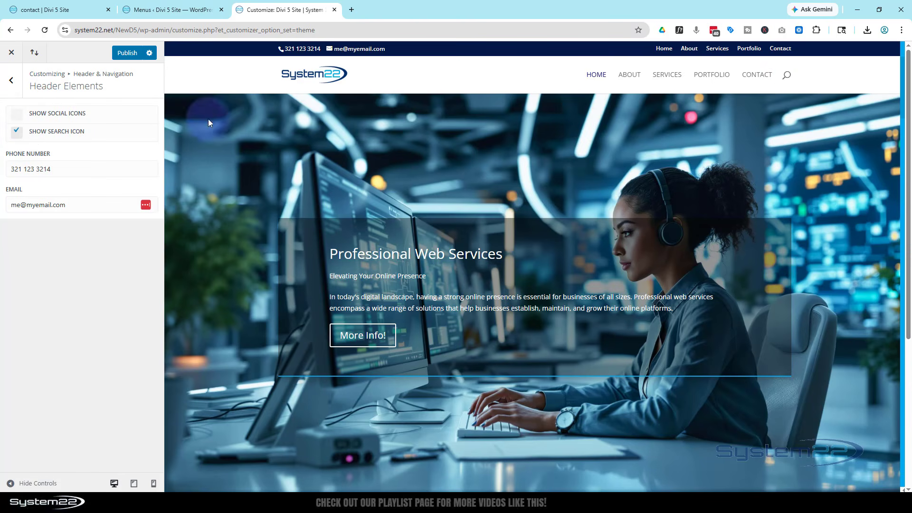
pyautogui.click(17, 138)
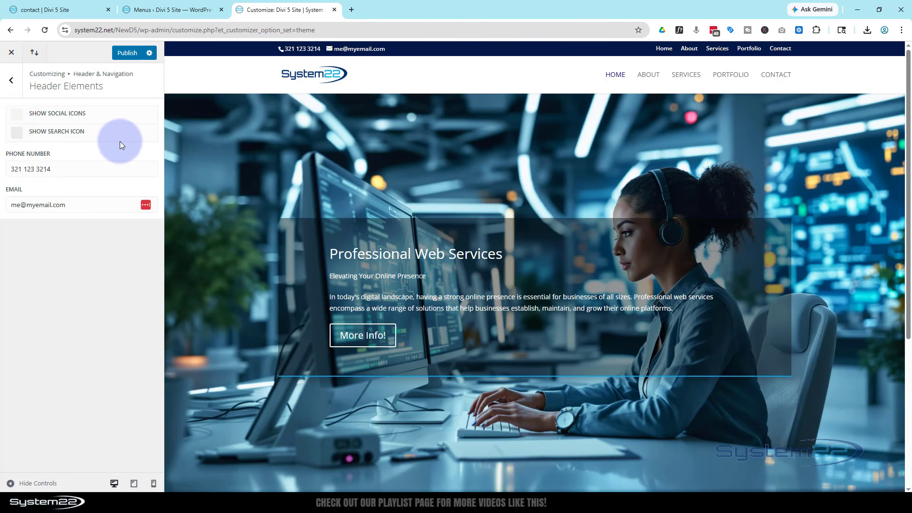
pyautogui.click(127, 53)
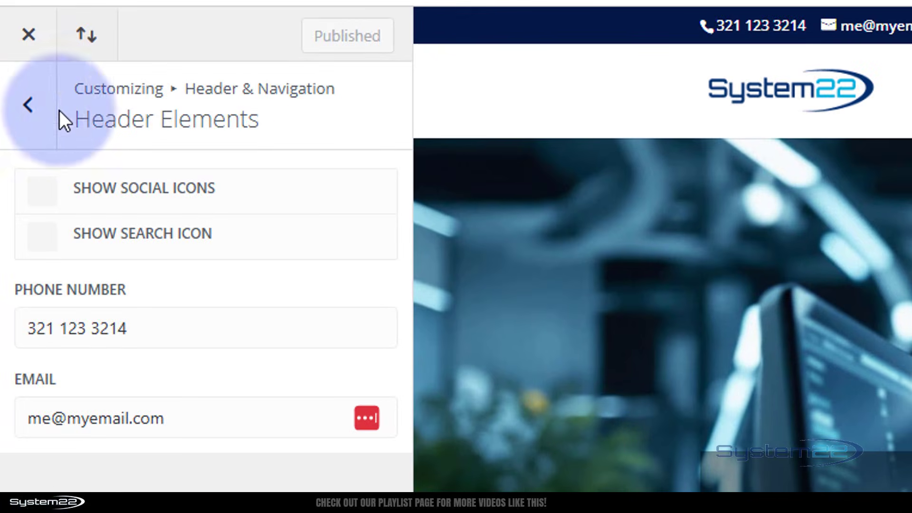
pyautogui.click(18, 91)
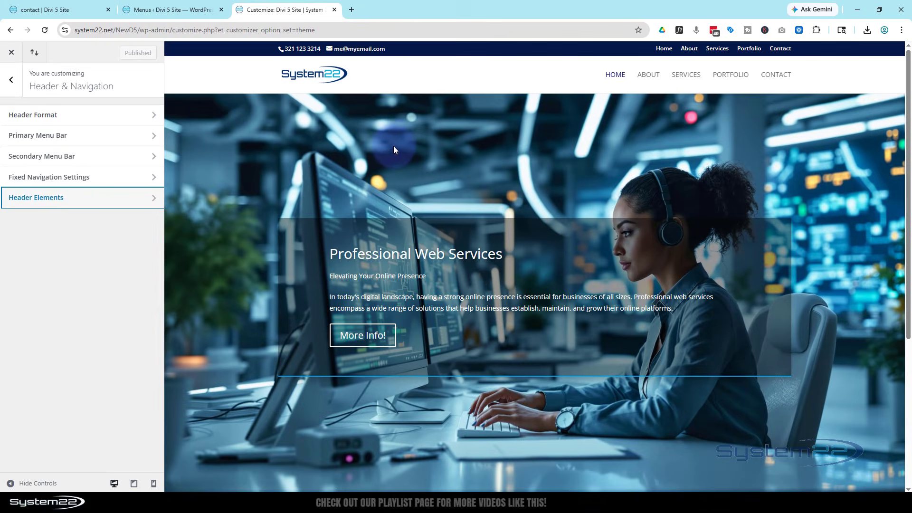
# Step: Open Primary Menu Bar, try a different Menu Height, then reset it to 66
pyautogui.click(67, 136)
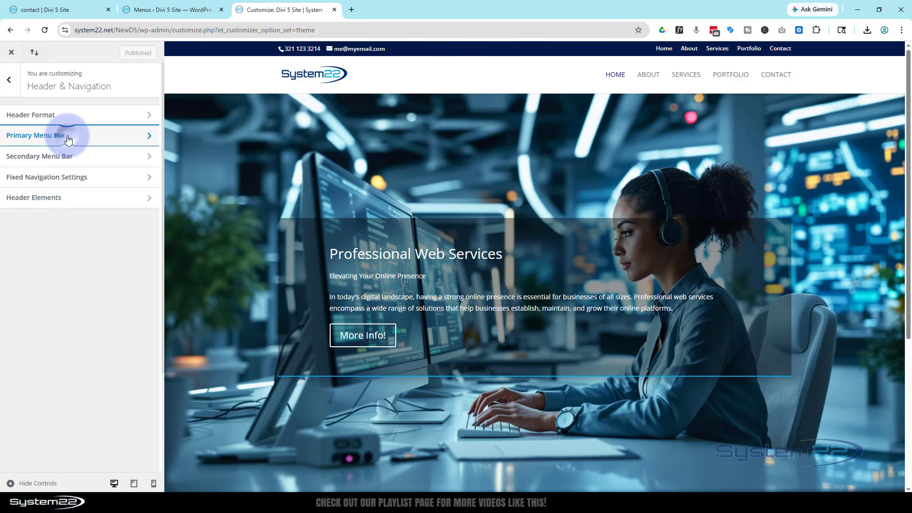
pyautogui.click(126, 161)
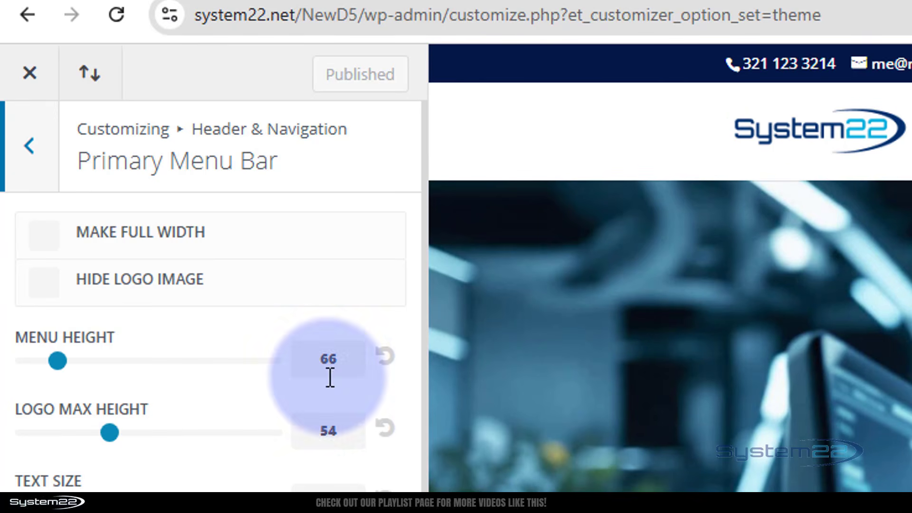
pyautogui.moveTo(62, 359); pyautogui.dragTo(2, 363)
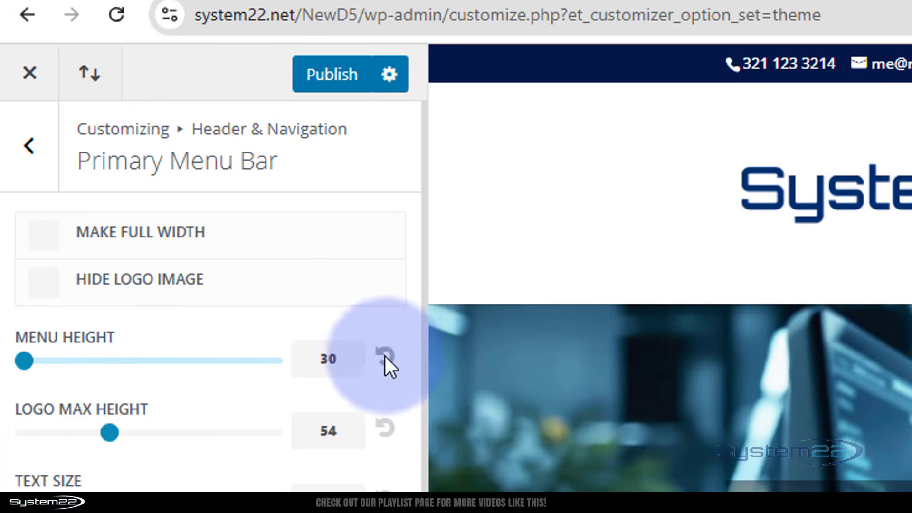
pyautogui.click(386, 355)
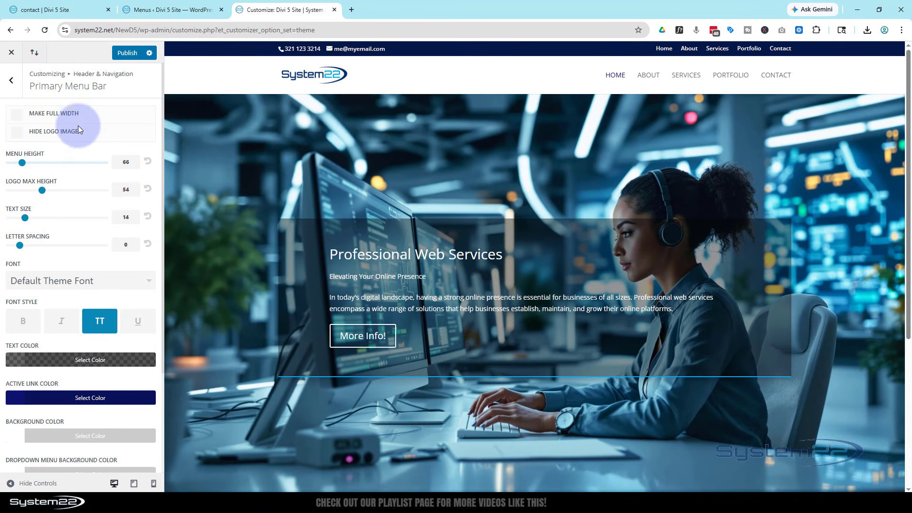
# Step: In Fixed Navigation Settings, raise Fixed Menu Height from 40 to 66 and scroll the preview to check
pyautogui.click(14, 85)
pyautogui.click(81, 176)
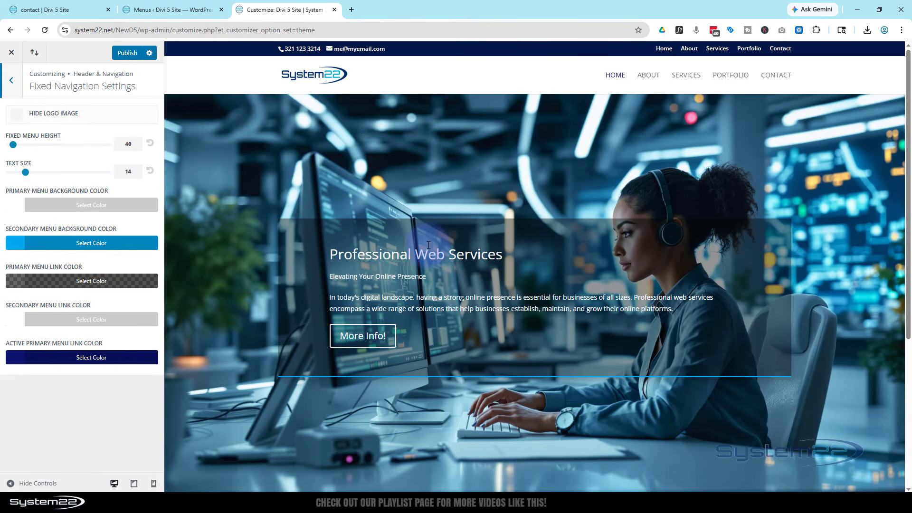
pyautogui.scroll(-2, 429, 242)
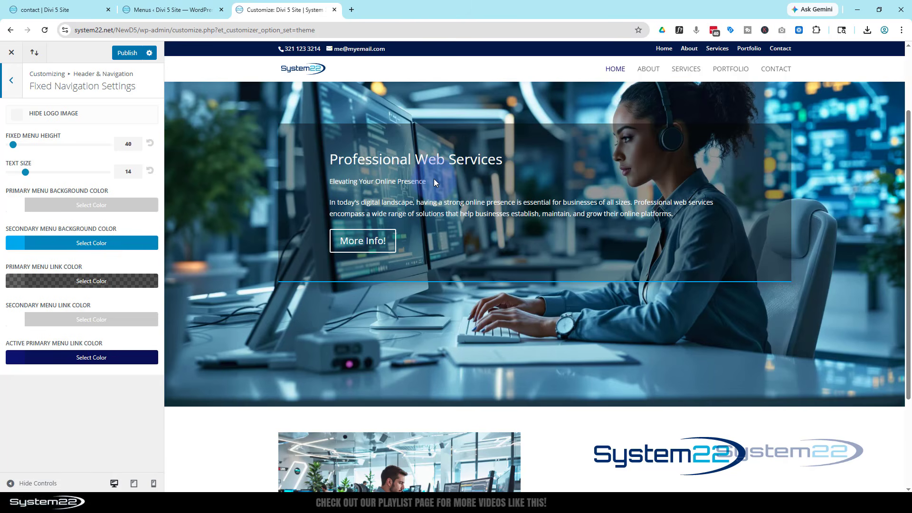
pyautogui.scroll(-2, 434, 181)
pyautogui.scroll(2, 434, 180)
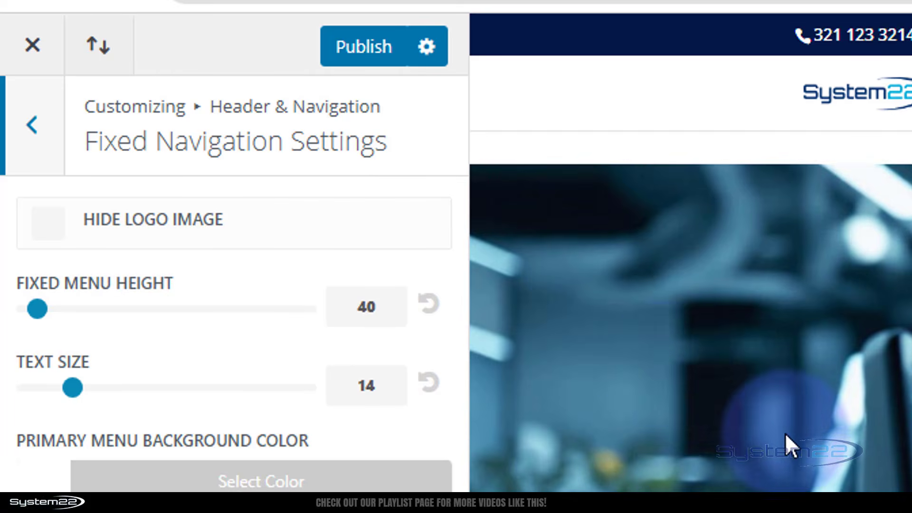
pyautogui.moveTo(380, 310); pyautogui.dragTo(348, 307)
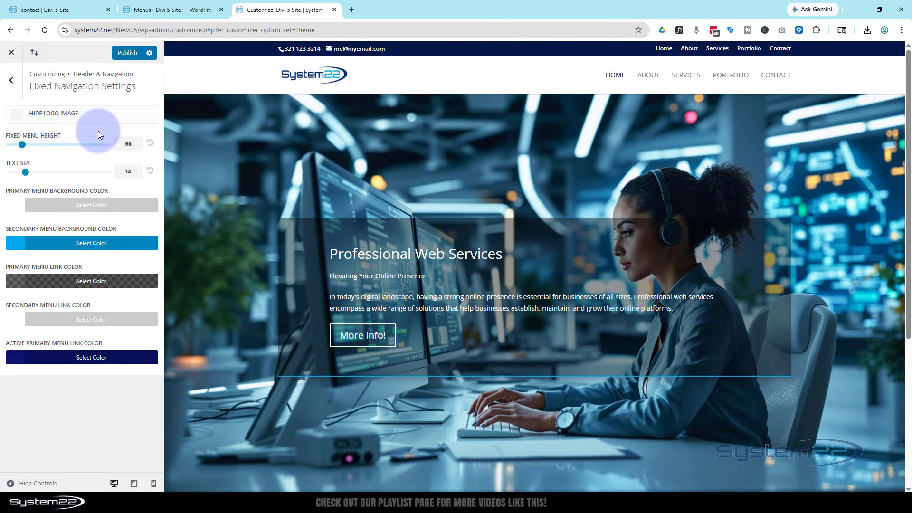
pyautogui.scroll(-2, 301, 181)
pyautogui.scroll(-4, 301, 179)
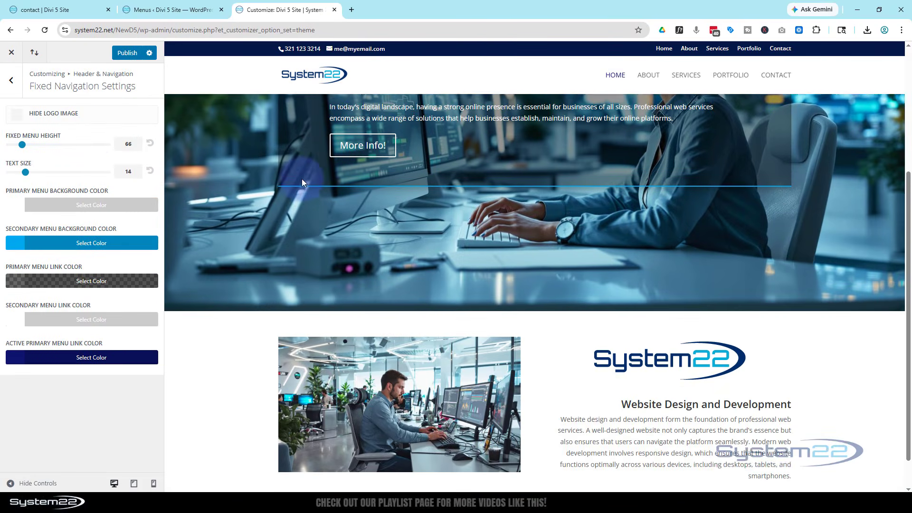
pyautogui.scroll(6, 301, 179)
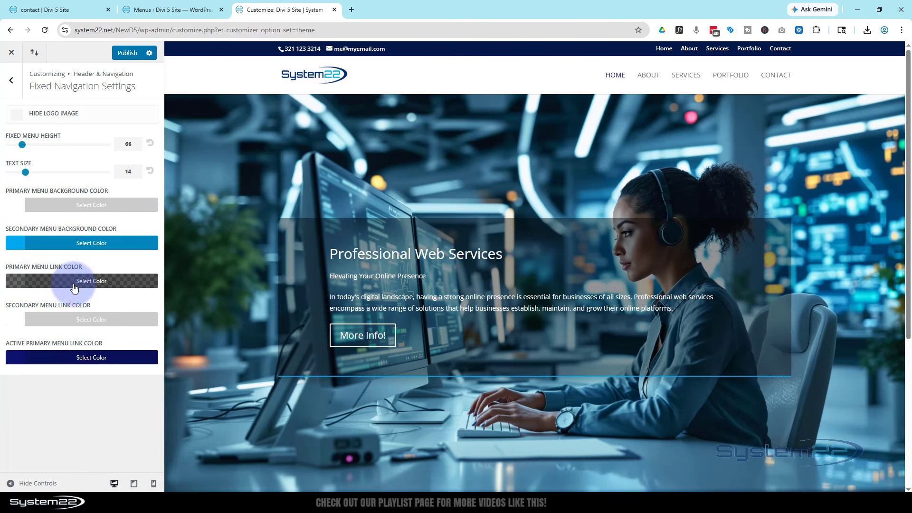
# Step: Change the fixed navigation's Primary Menu Background Color from black to white
pyautogui.click(61, 205)
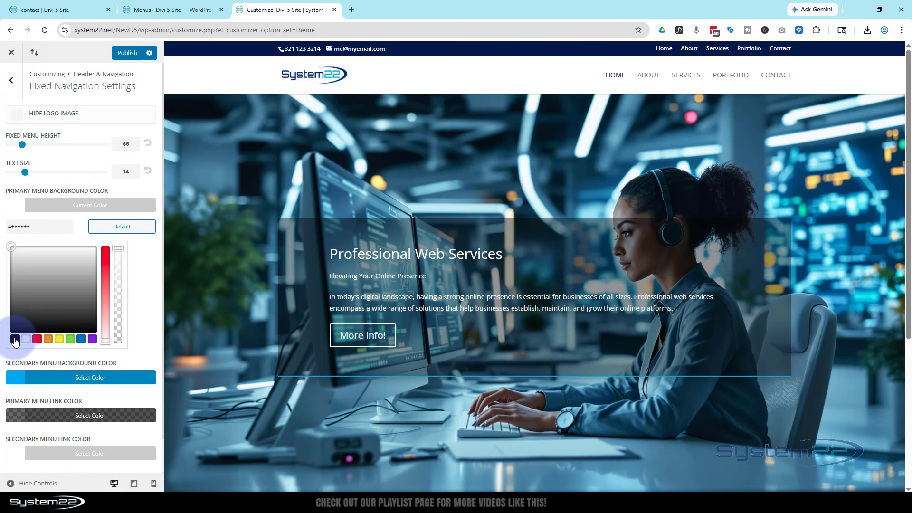
pyautogui.click(15, 339)
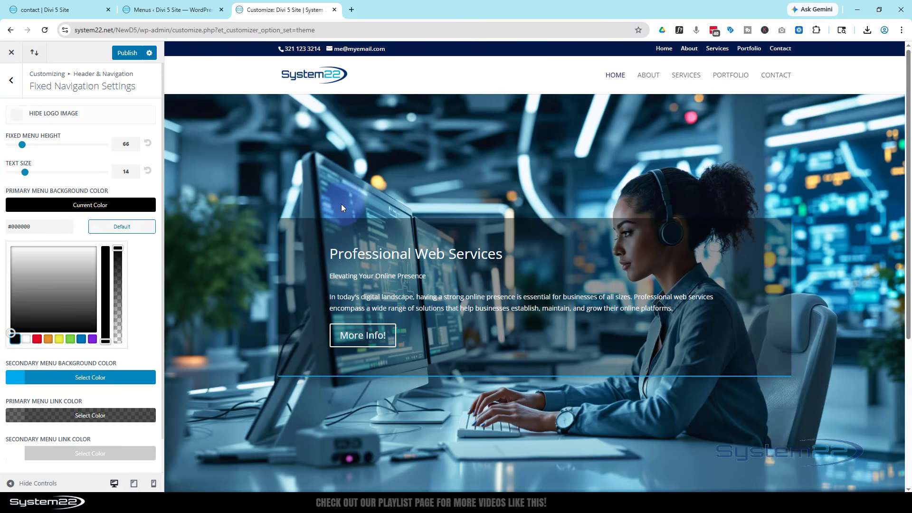
pyautogui.scroll(-2, 354, 180)
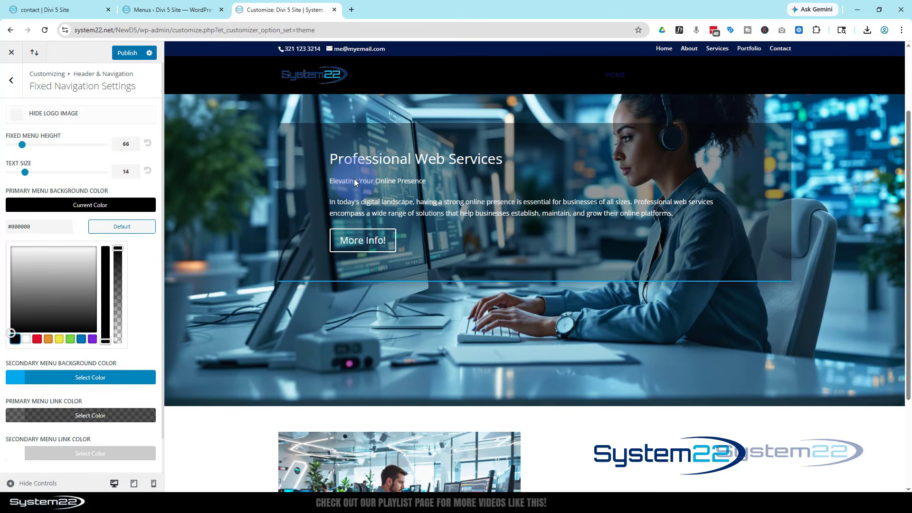
pyautogui.scroll(2, 355, 182)
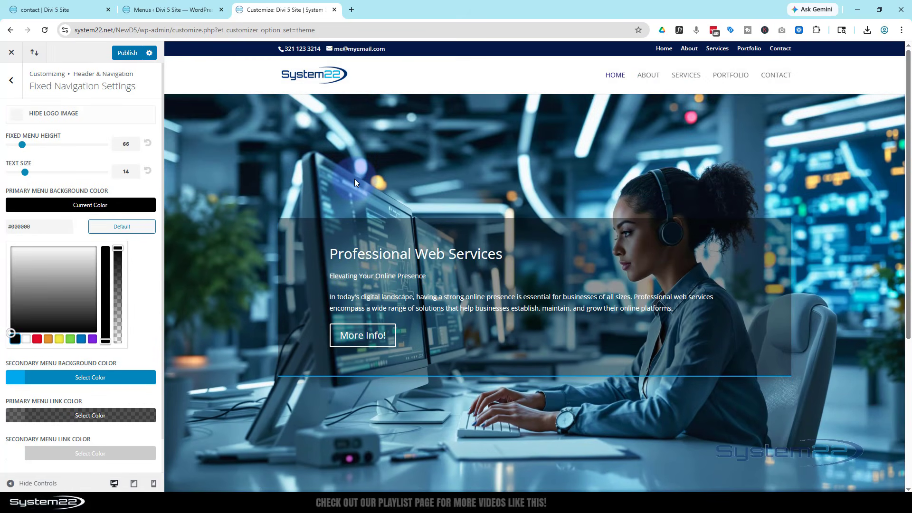
pyautogui.scroll(-2, 355, 182)
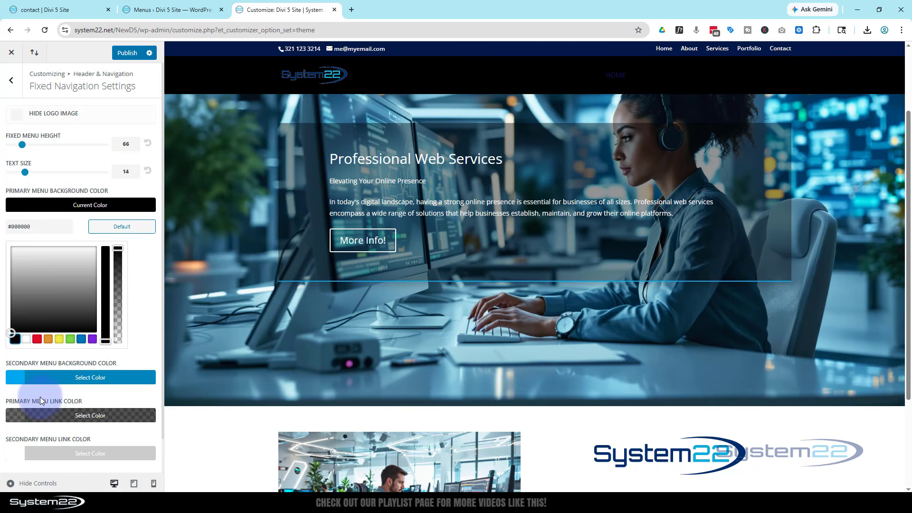
pyautogui.scroll(-1, 40, 397)
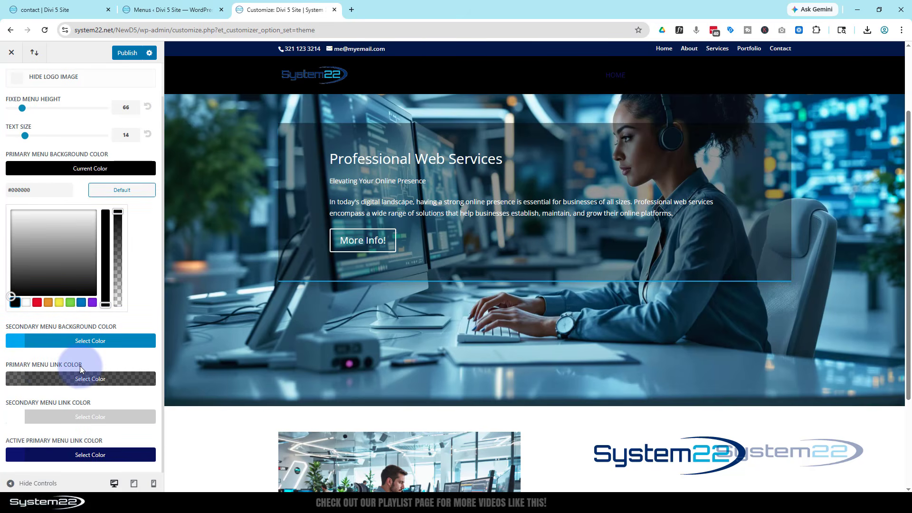
pyautogui.scroll(2, 272, 317)
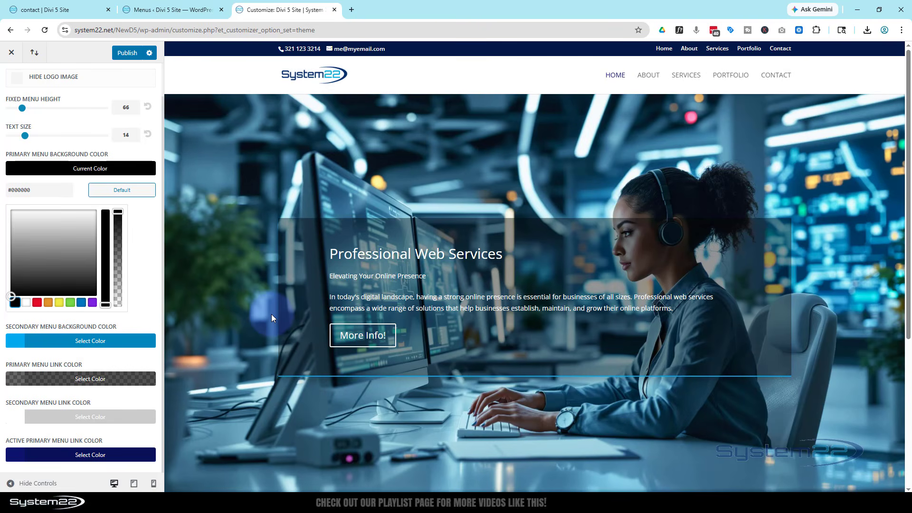
pyautogui.scroll(-3, 272, 314)
pyautogui.scroll(3, 271, 314)
pyautogui.click(25, 302)
# Step: Publish the fixed navigation settings and return to the Header & Navigation list
pyautogui.scroll(-2, 286, 281)
pyautogui.scroll(-3, 286, 281)
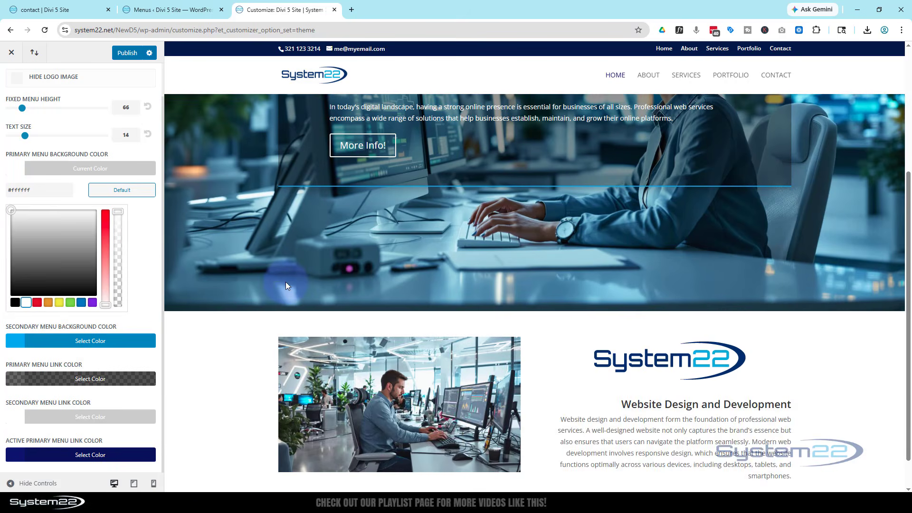
pyautogui.scroll(5, 284, 283)
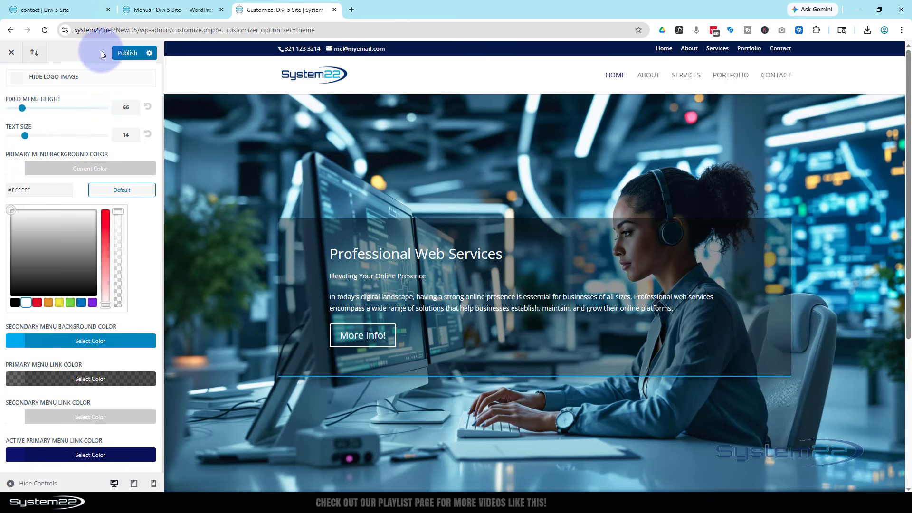
pyautogui.click(125, 53)
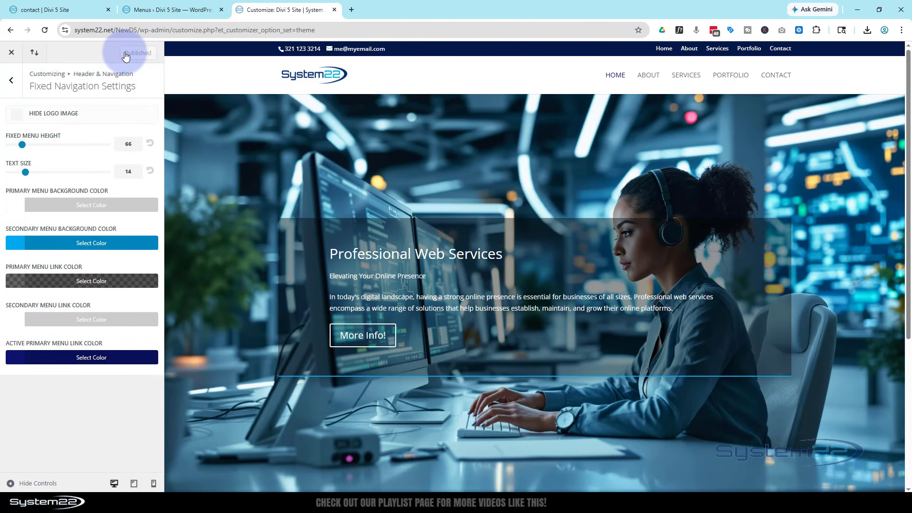
pyautogui.click(11, 81)
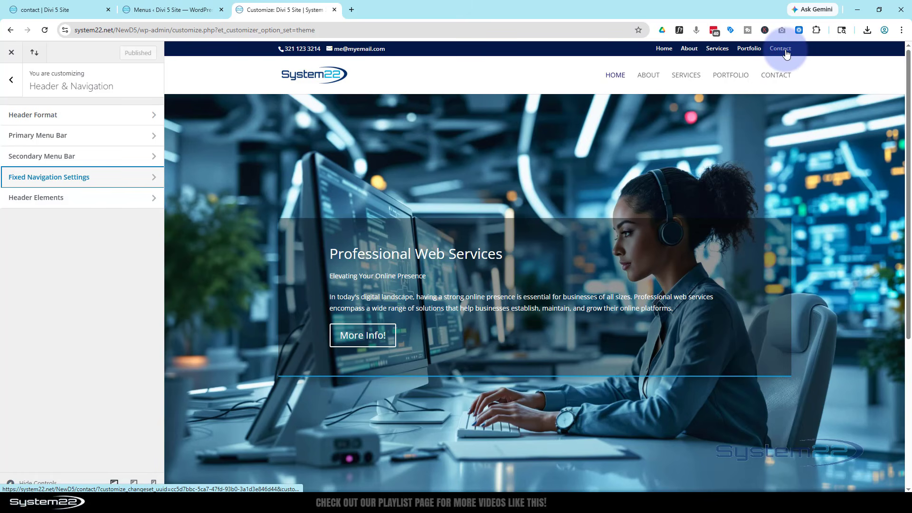
pyautogui.scroll(-2, 551, 164)
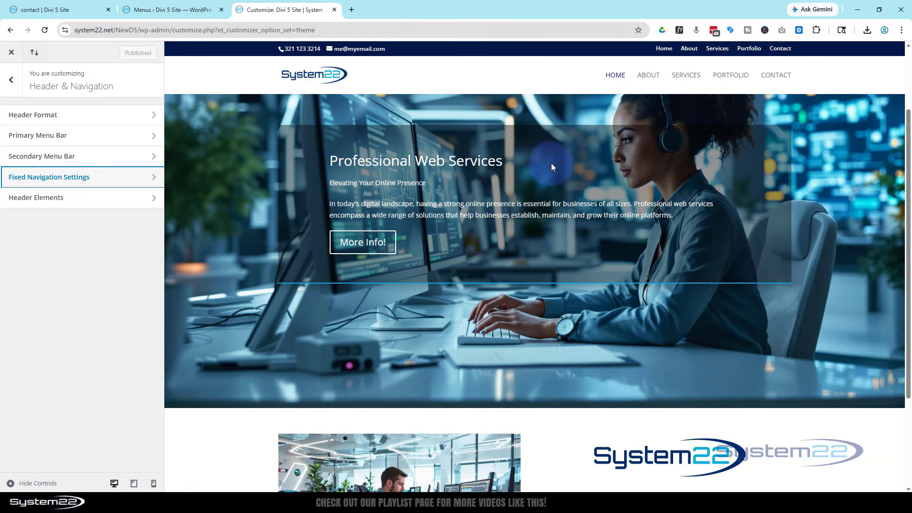
pyautogui.scroll(-3, 551, 166)
pyautogui.scroll(5, 551, 166)
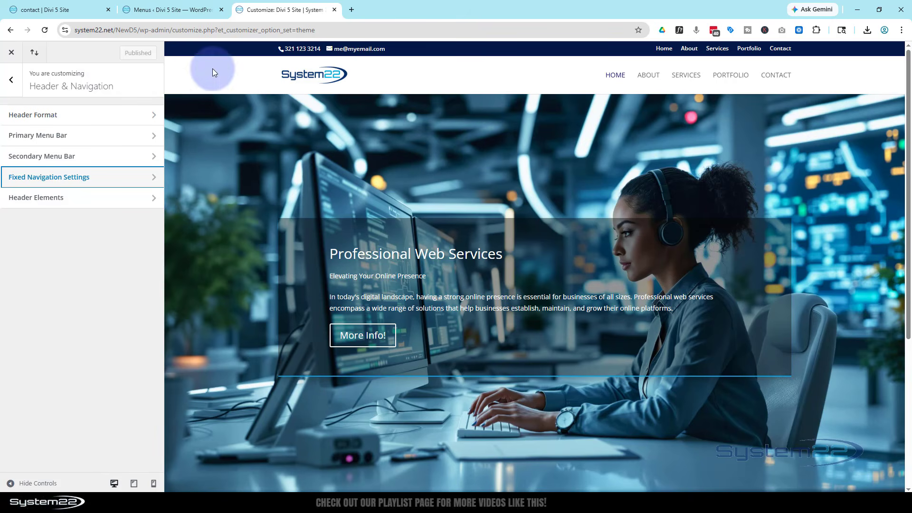
# Step: Reload the live Contact page to check the new header, then open DevTools for iPhone 12 Pro preview
pyautogui.click(70, 10)
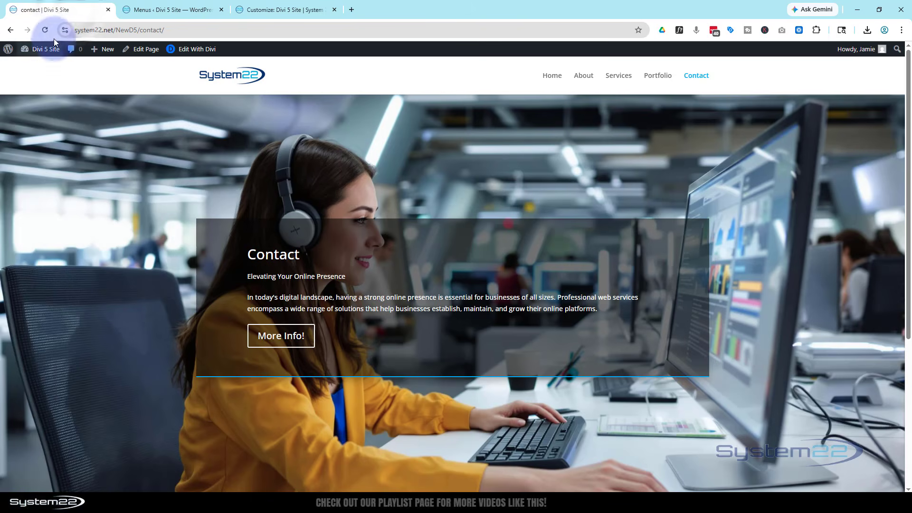
pyautogui.click(45, 30)
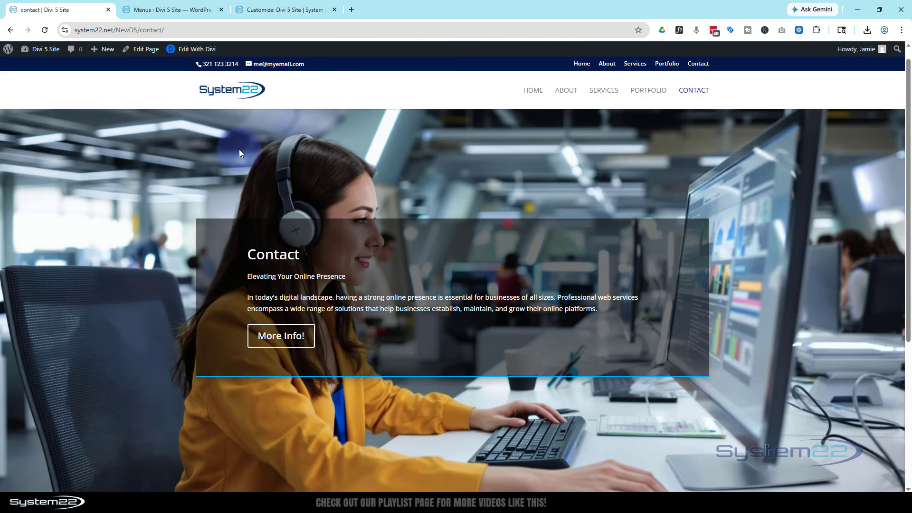
pyautogui.scroll(-5, 239, 152)
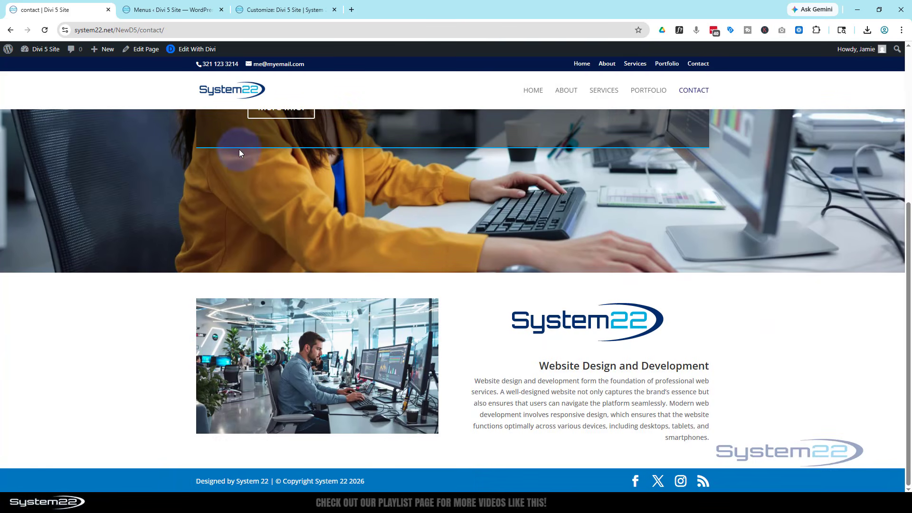
pyautogui.scroll(5, 239, 152)
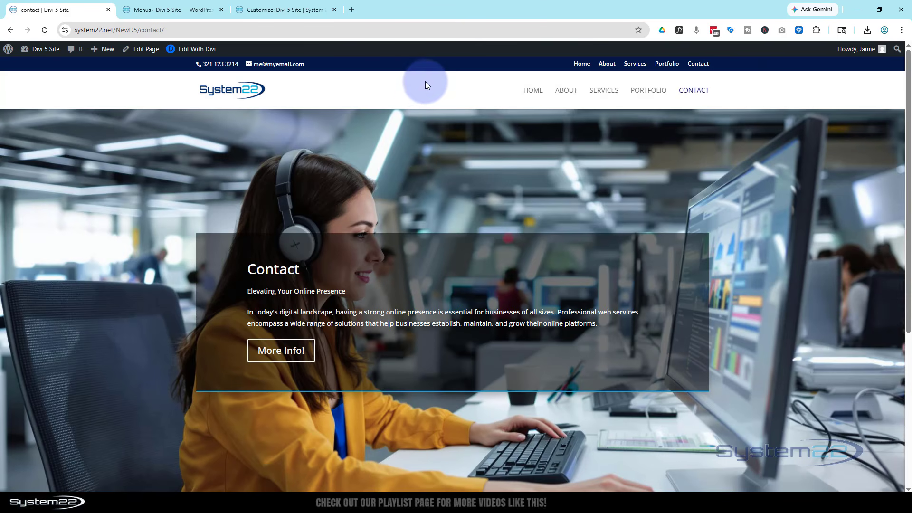
pyautogui.press('F12')
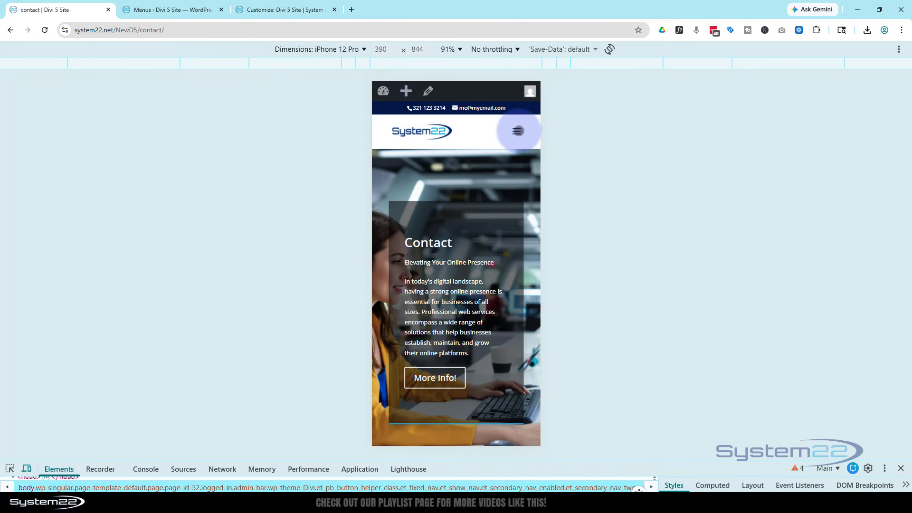
# Step: Open and close the mobile hamburger menu to check its pages, then close DevTools
pyautogui.click(517, 131)
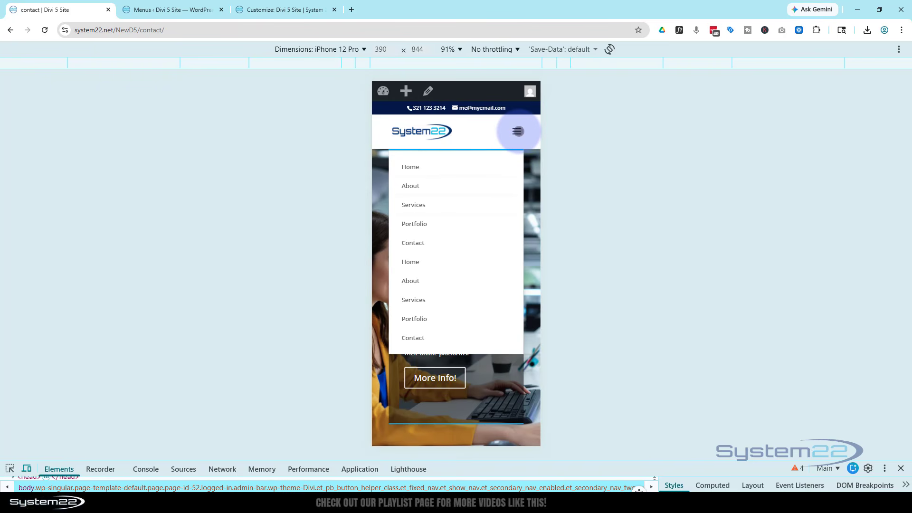
pyautogui.click(518, 132)
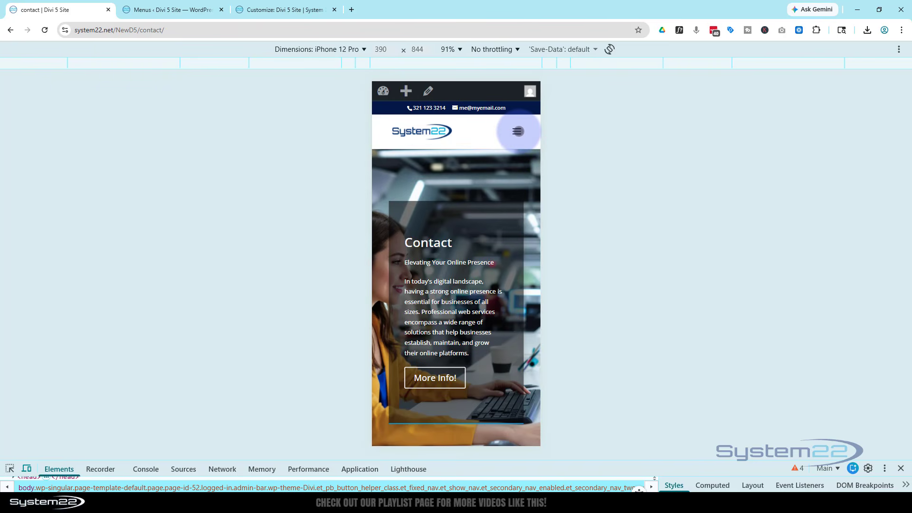
pyautogui.click(901, 469)
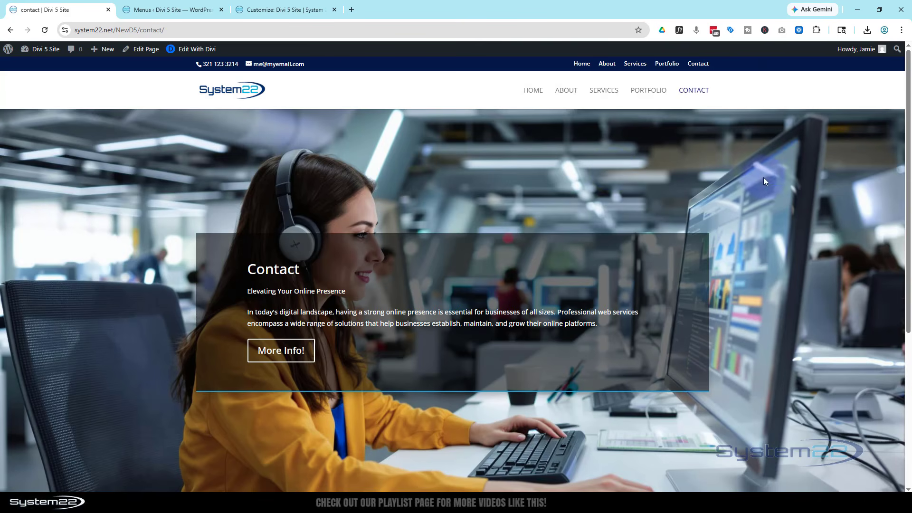
# Step: Visit ABOUT, SERVICES, PORTFOLIO and CONTACT from the main menu, ending on HOME
pyautogui.click(567, 91)
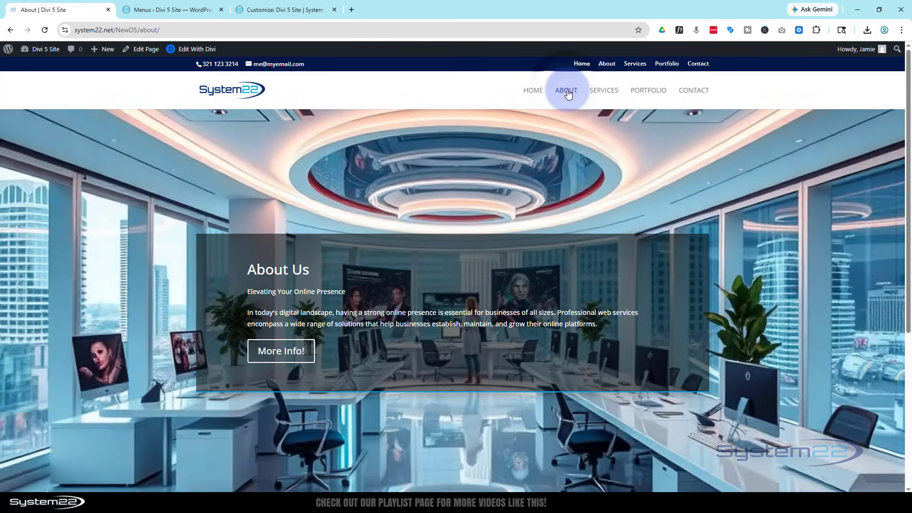
pyautogui.click(604, 93)
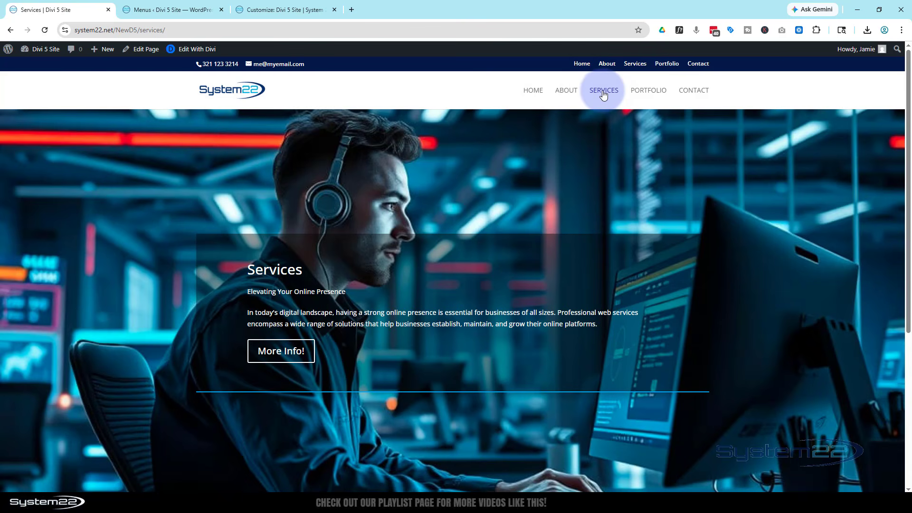
pyautogui.click(653, 93)
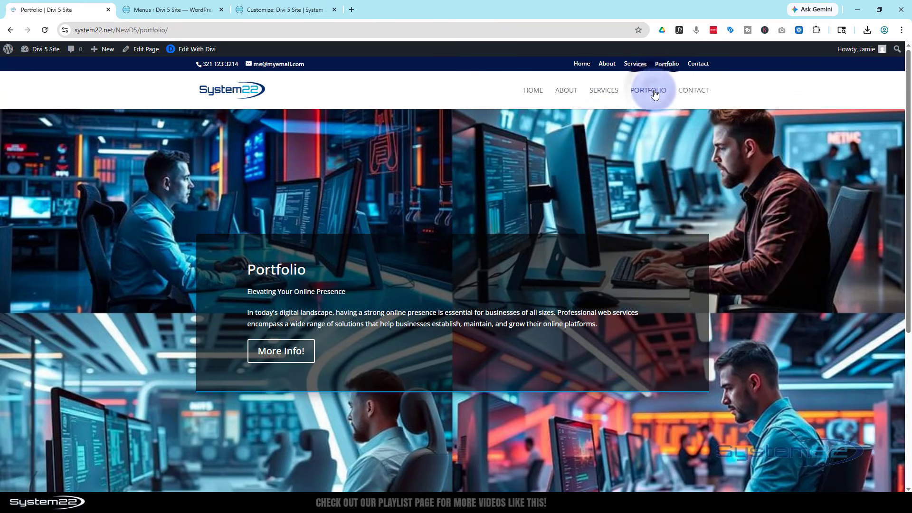
pyautogui.click(693, 93)
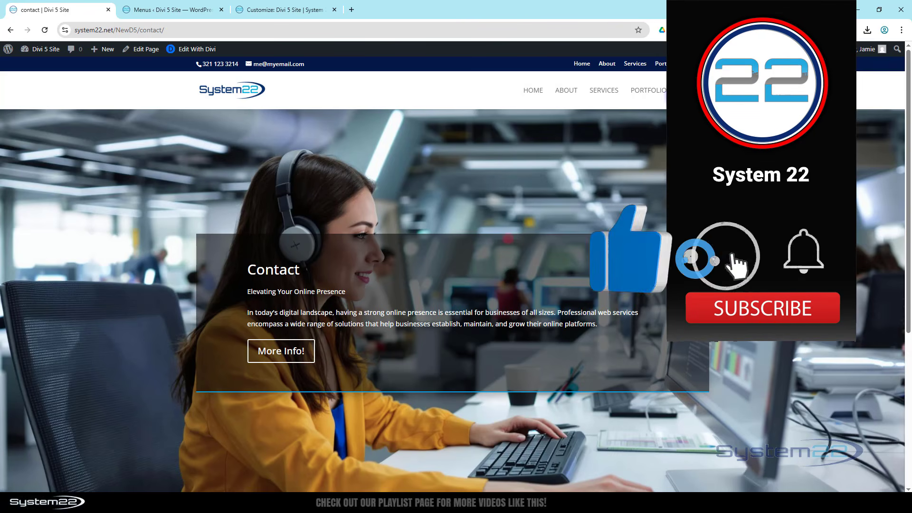
pyautogui.click(531, 92)
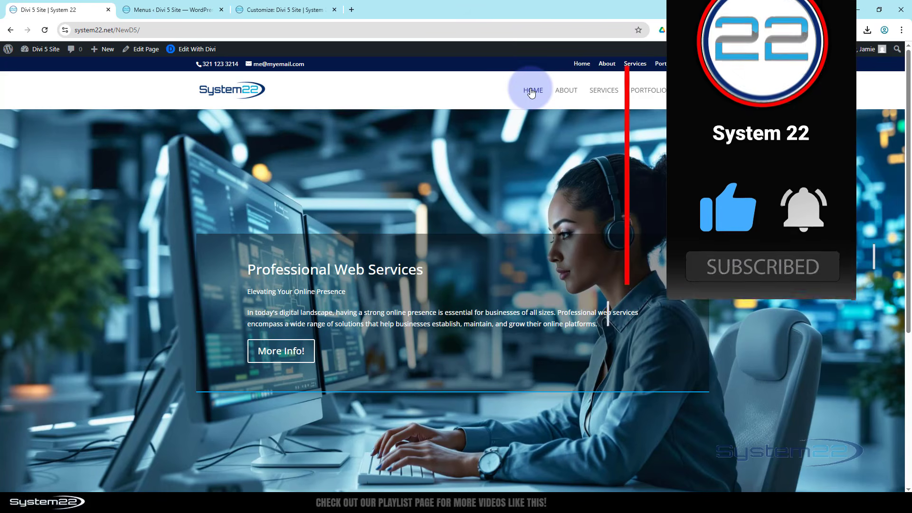